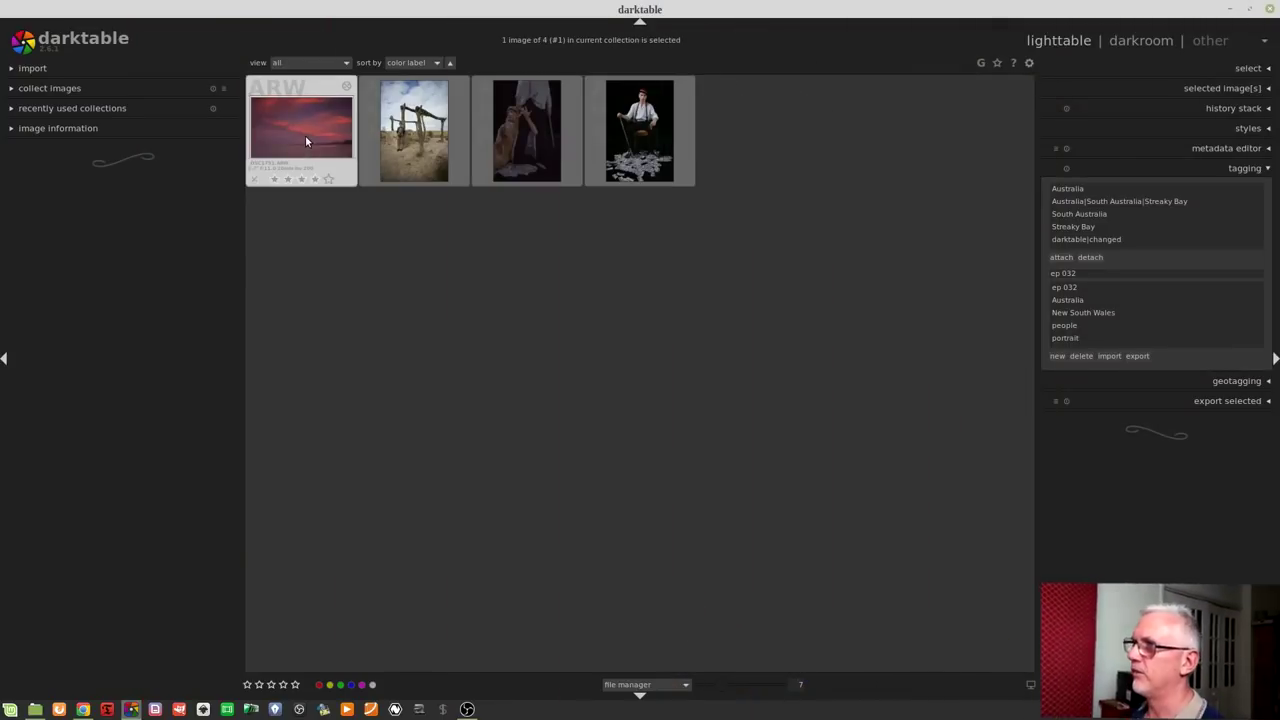
Step: Open the pink sunset beach photo in the darkroom and expand its levels module
double_click(305, 135)
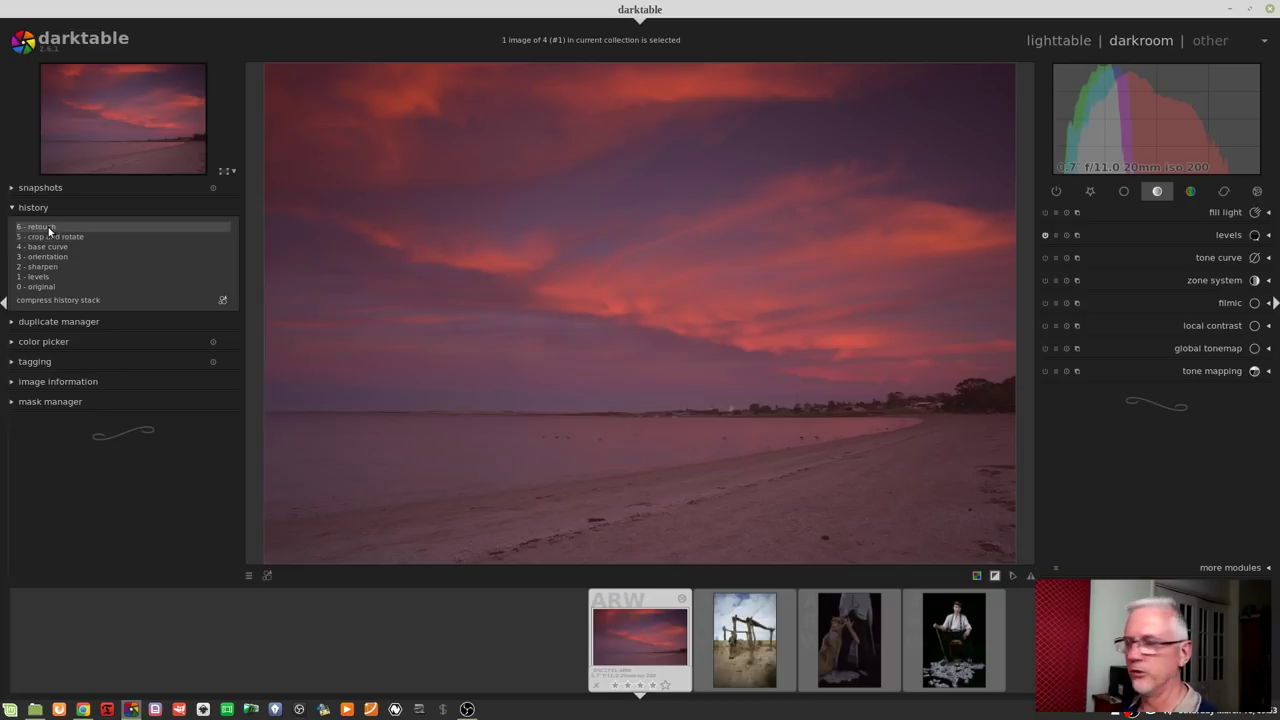
left_click(1210, 235)
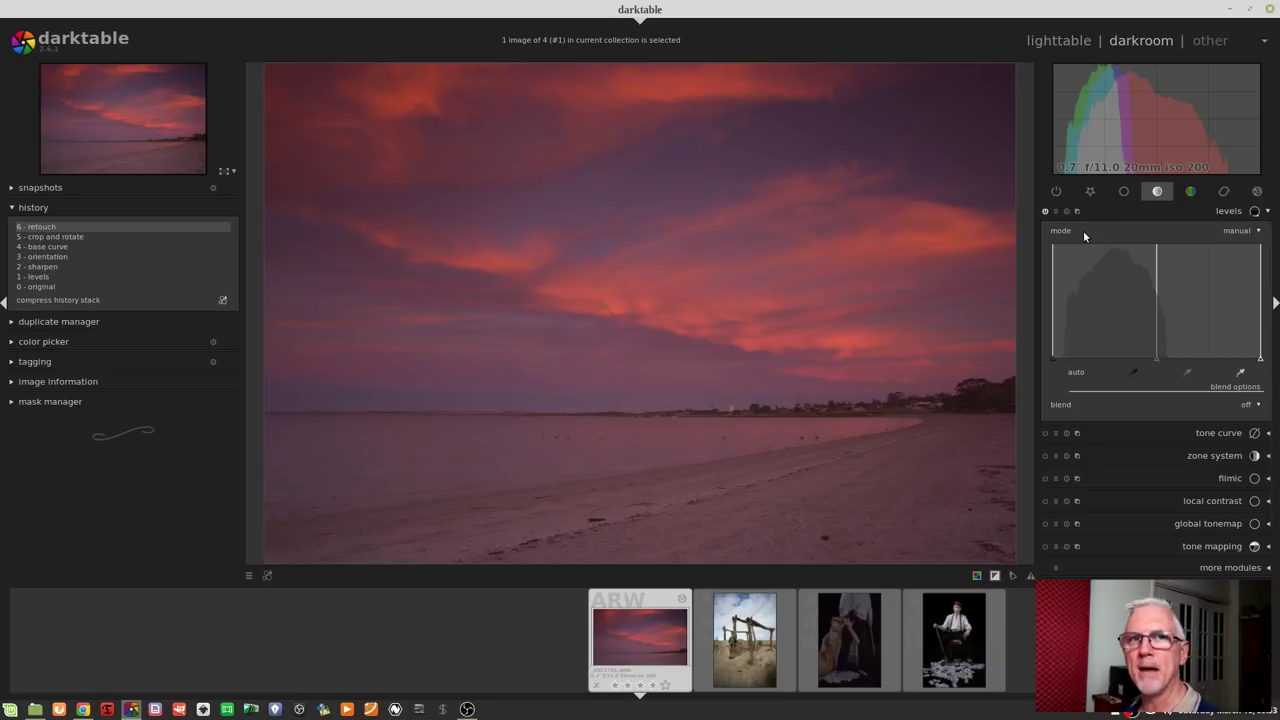
Step: Change the sunset photo's levels mode from manual to automatic
left_click(1236, 231)
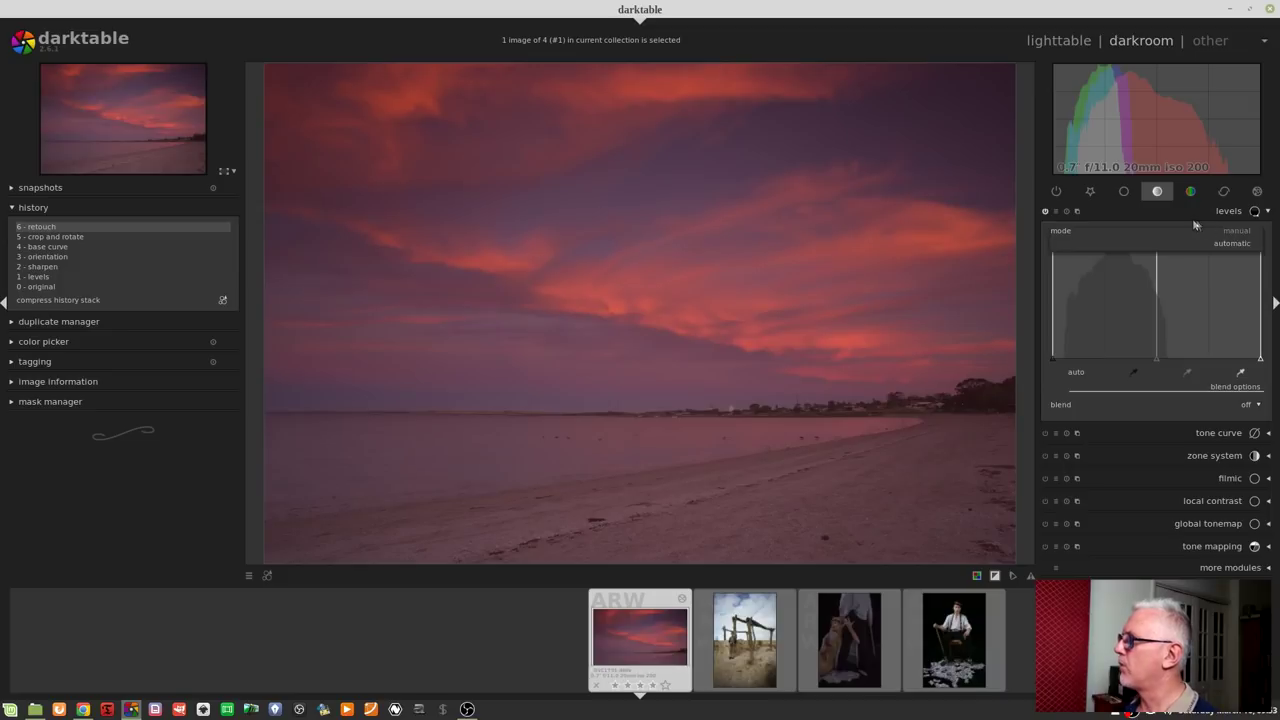
left_click(1189, 228)
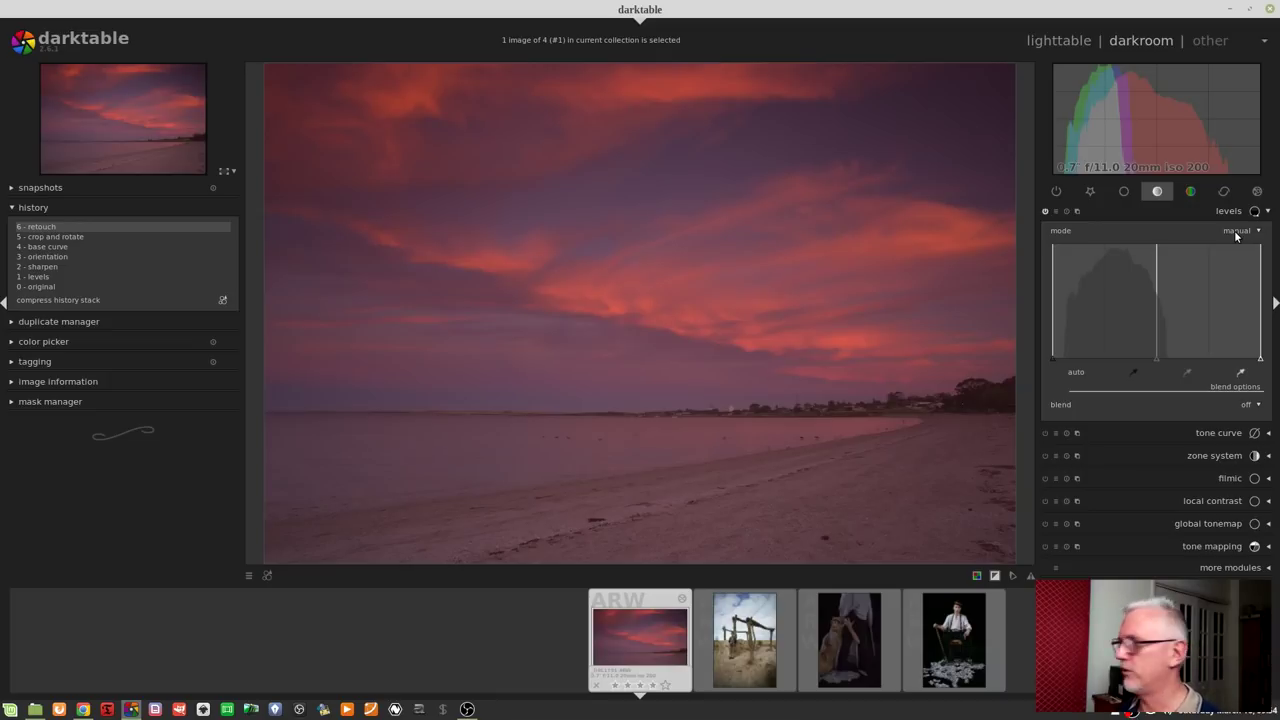
left_click(1235, 231)
left_click(1235, 246)
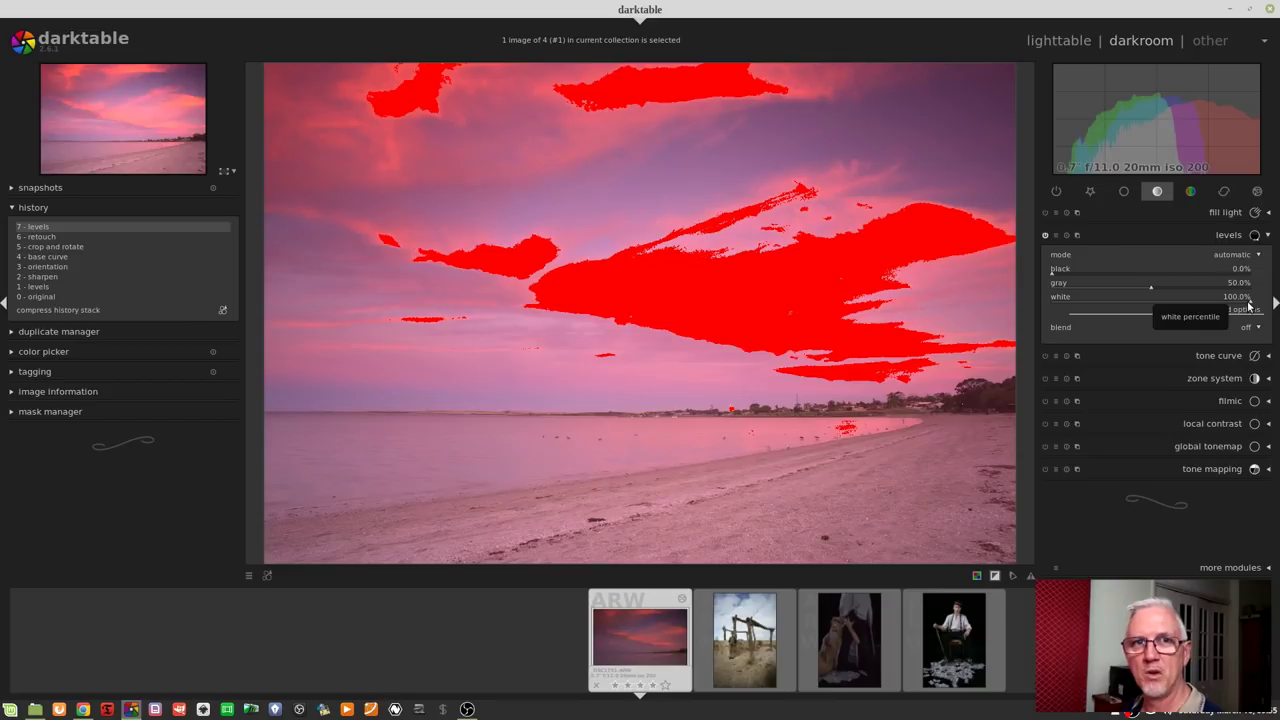
left_click_drag(1248, 305, 1210, 302)
double_click(1210, 302)
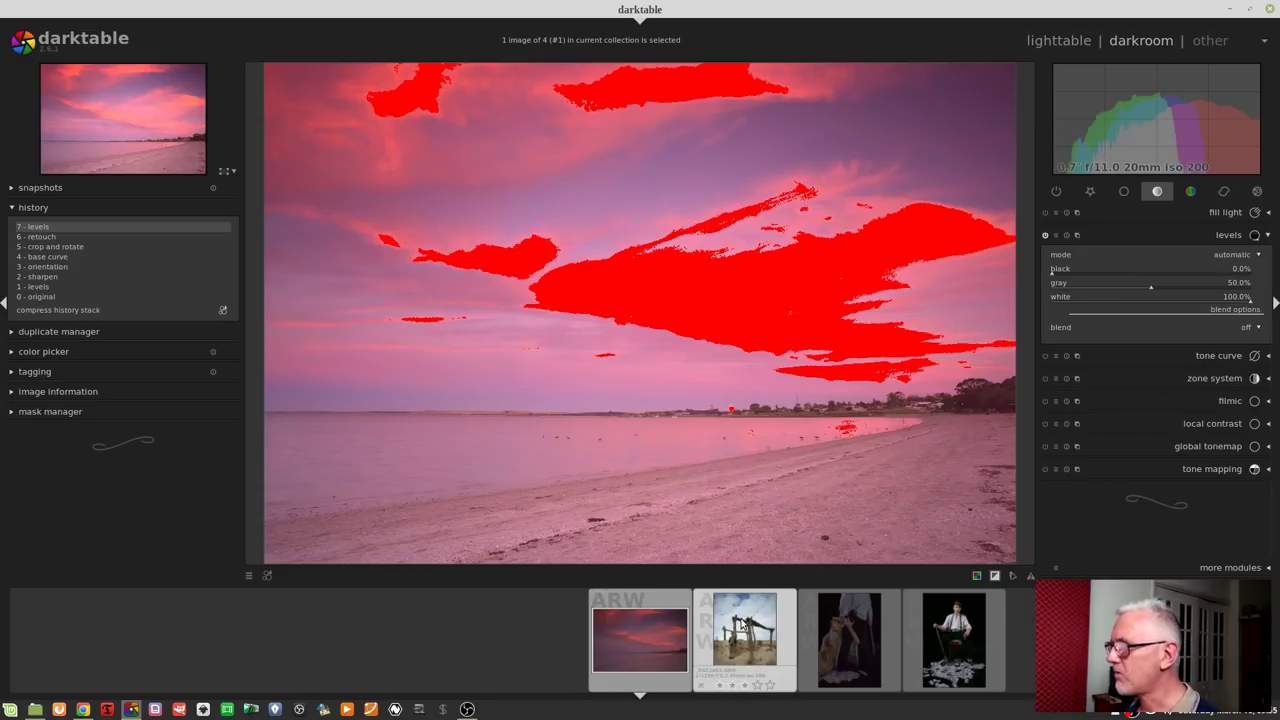
Step: Open the boy photo from the filmstrip and set its levels mode to automatic
left_click(742, 625)
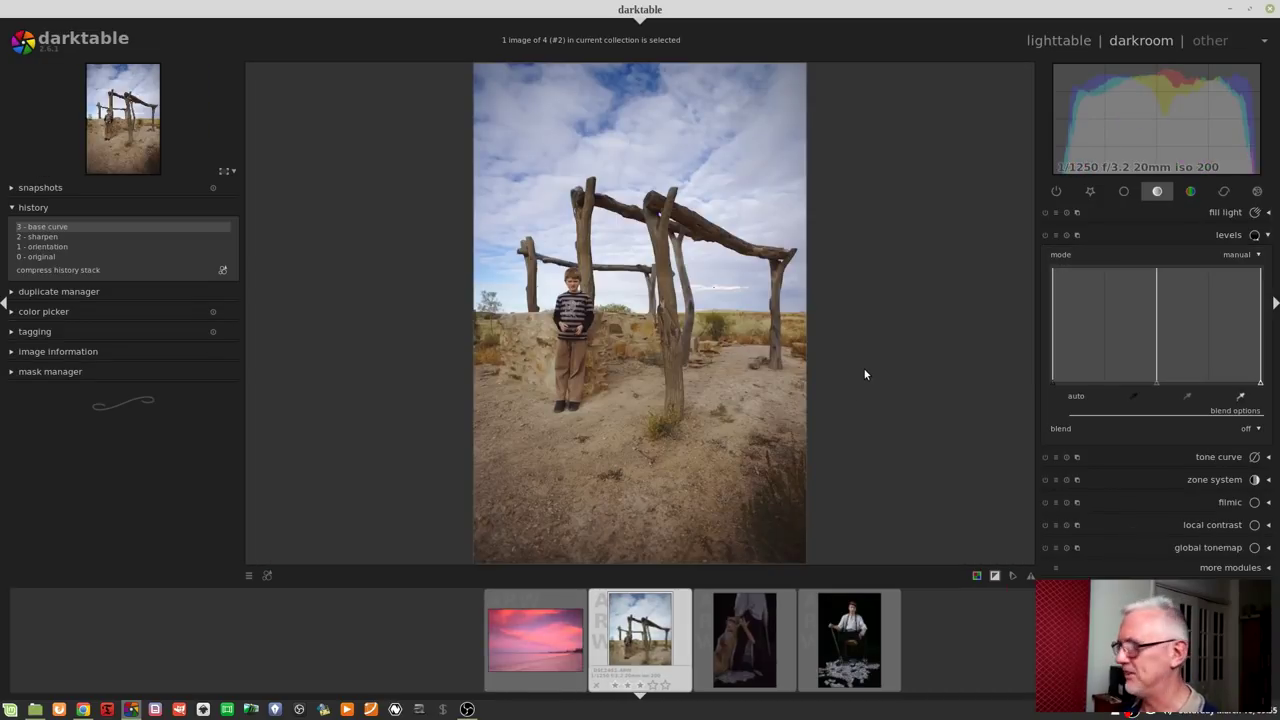
left_click(1240, 257)
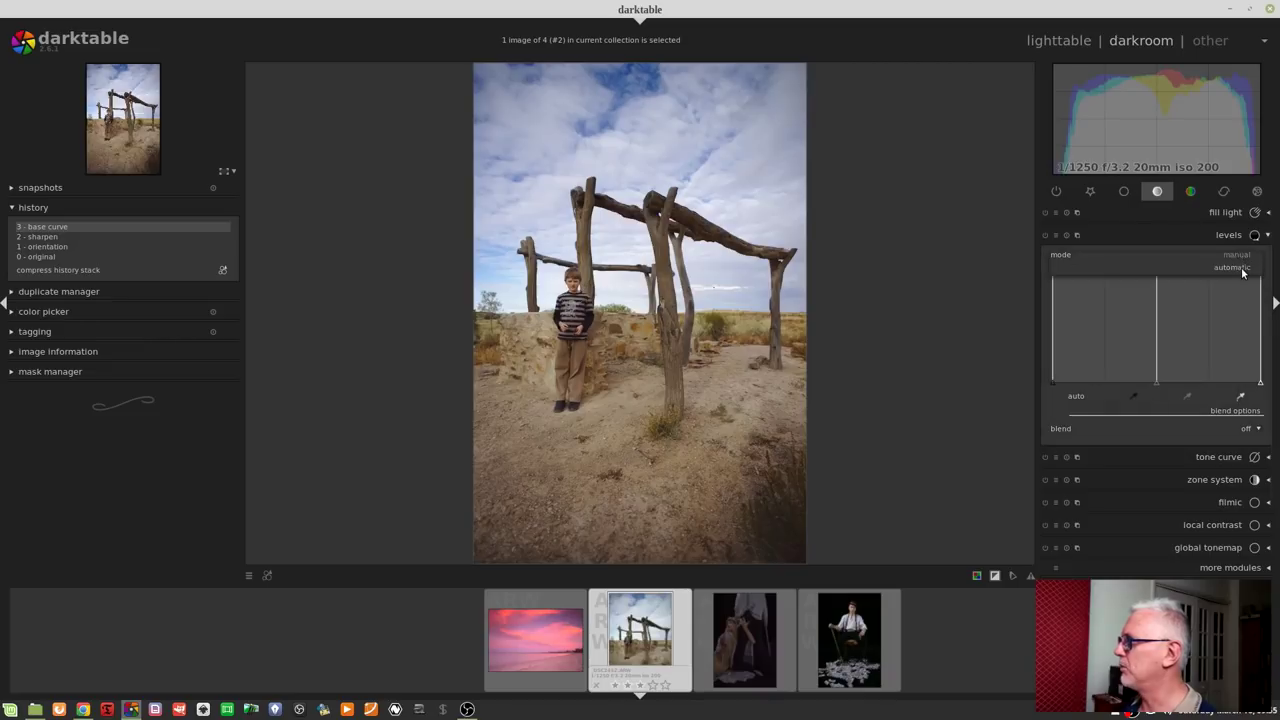
left_click(1241, 271)
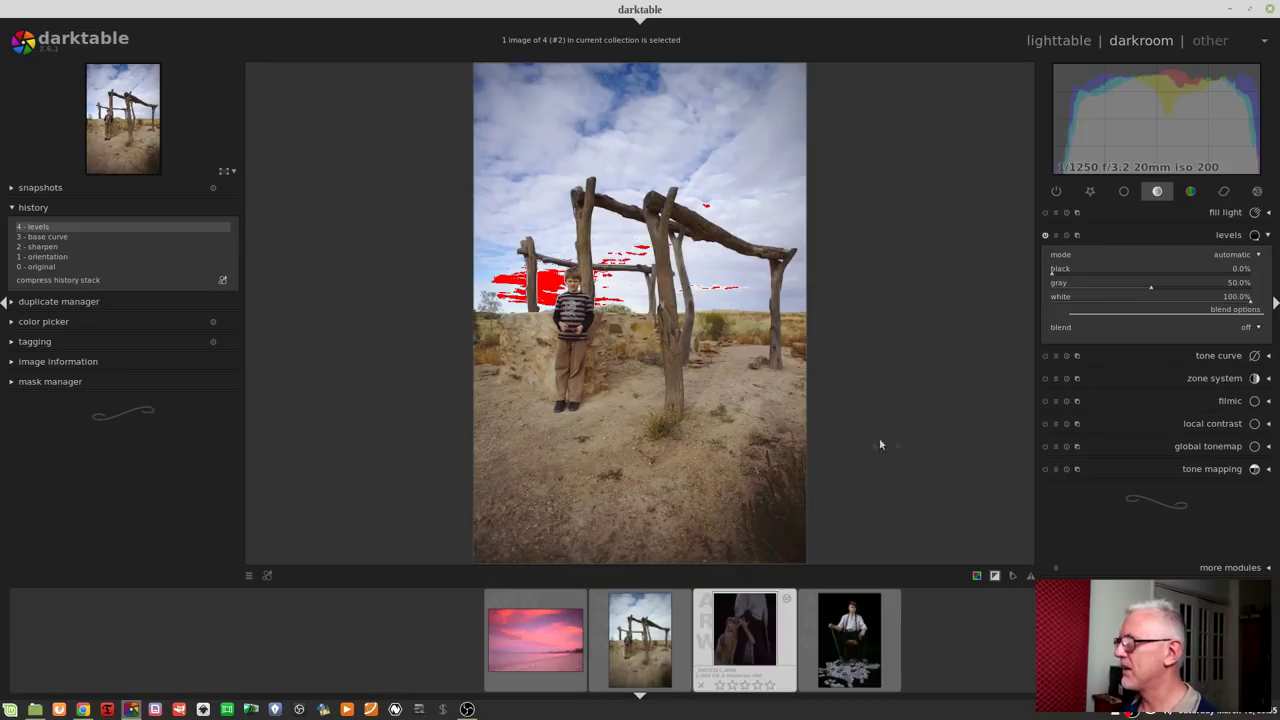
Step: Set the woman photo's levels to automatic, then advance to the seated man photo
key("space")
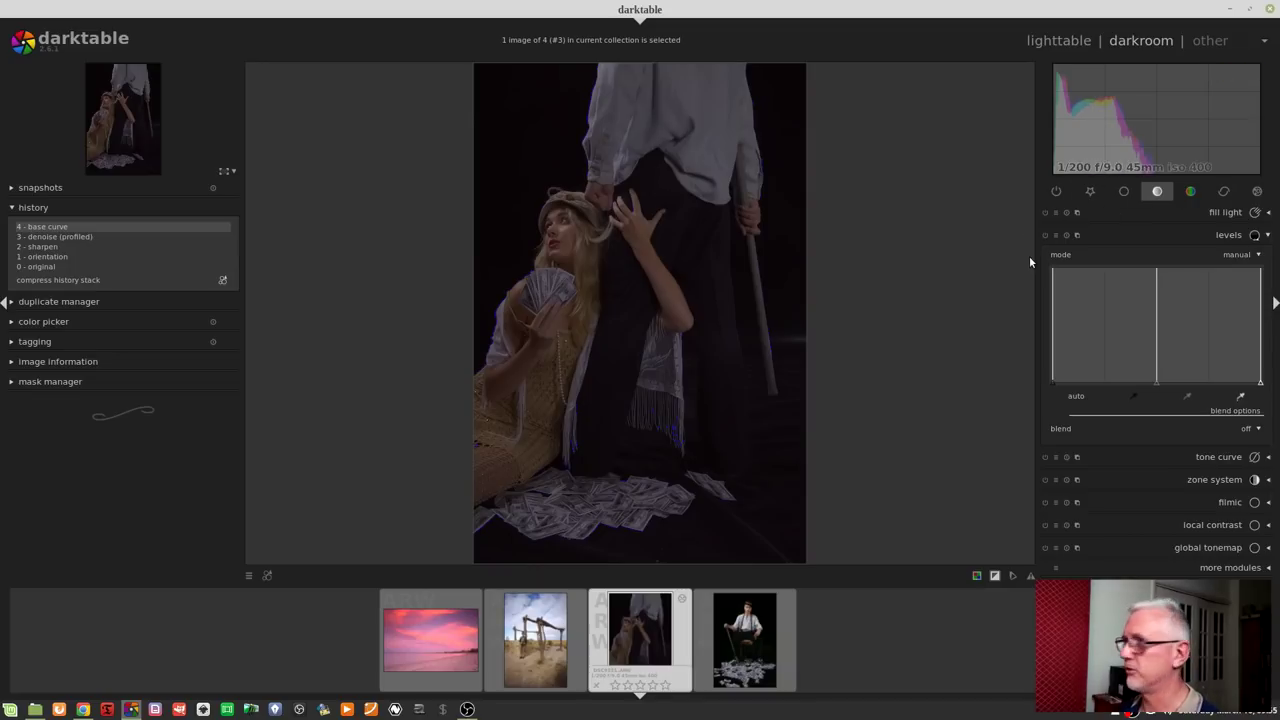
left_click(1244, 255)
left_click(1237, 272)
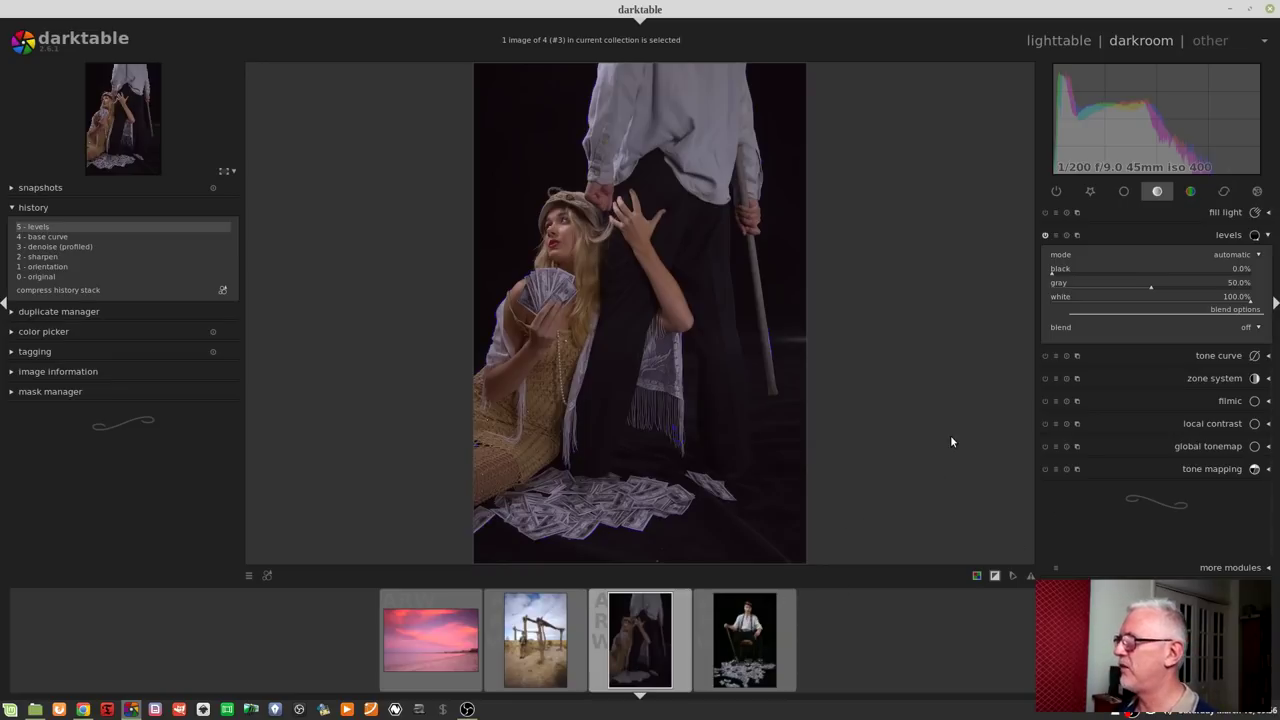
key("space")
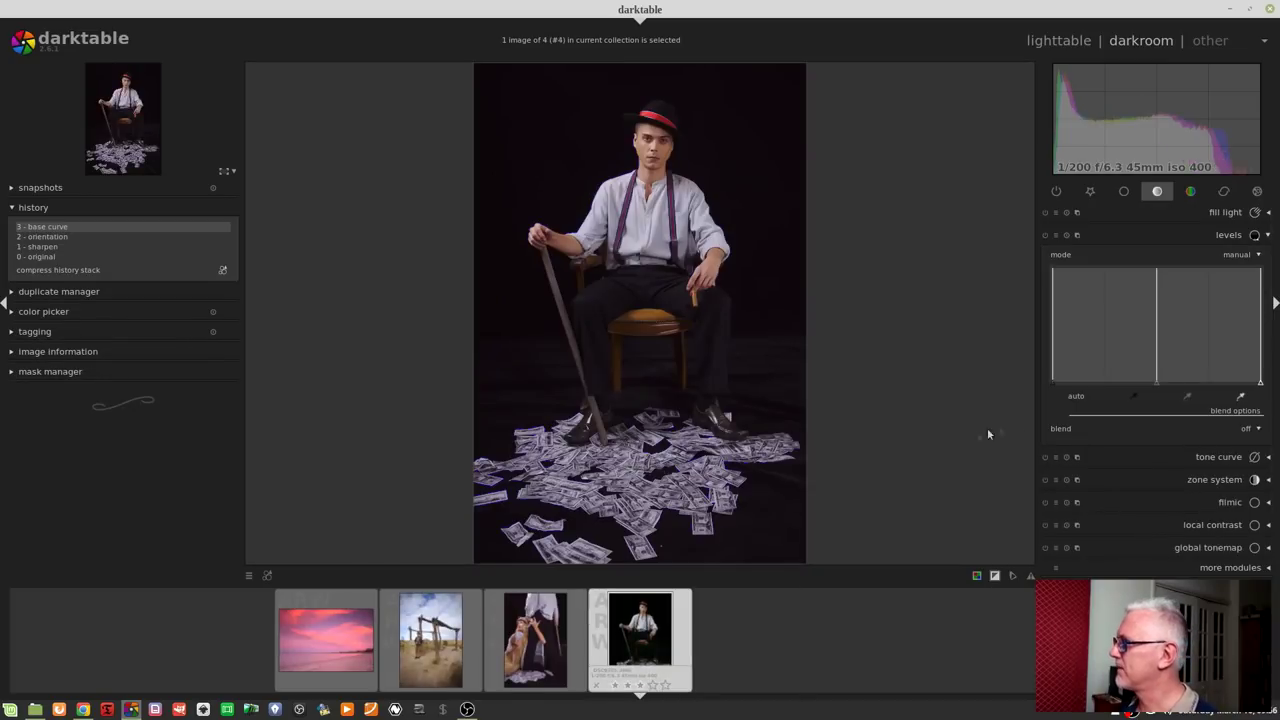
Step: Set the levels mode to automatic on the seated man photo
mouse_move(1235, 150)
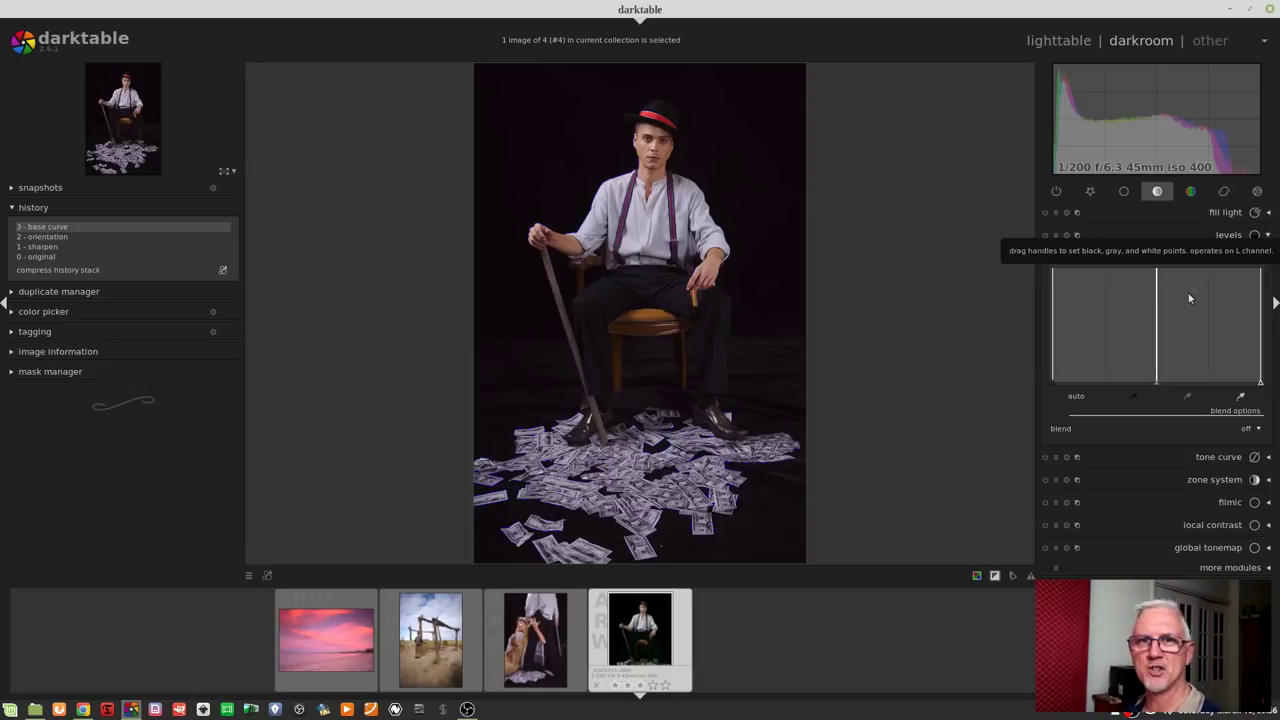
left_click(1242, 258)
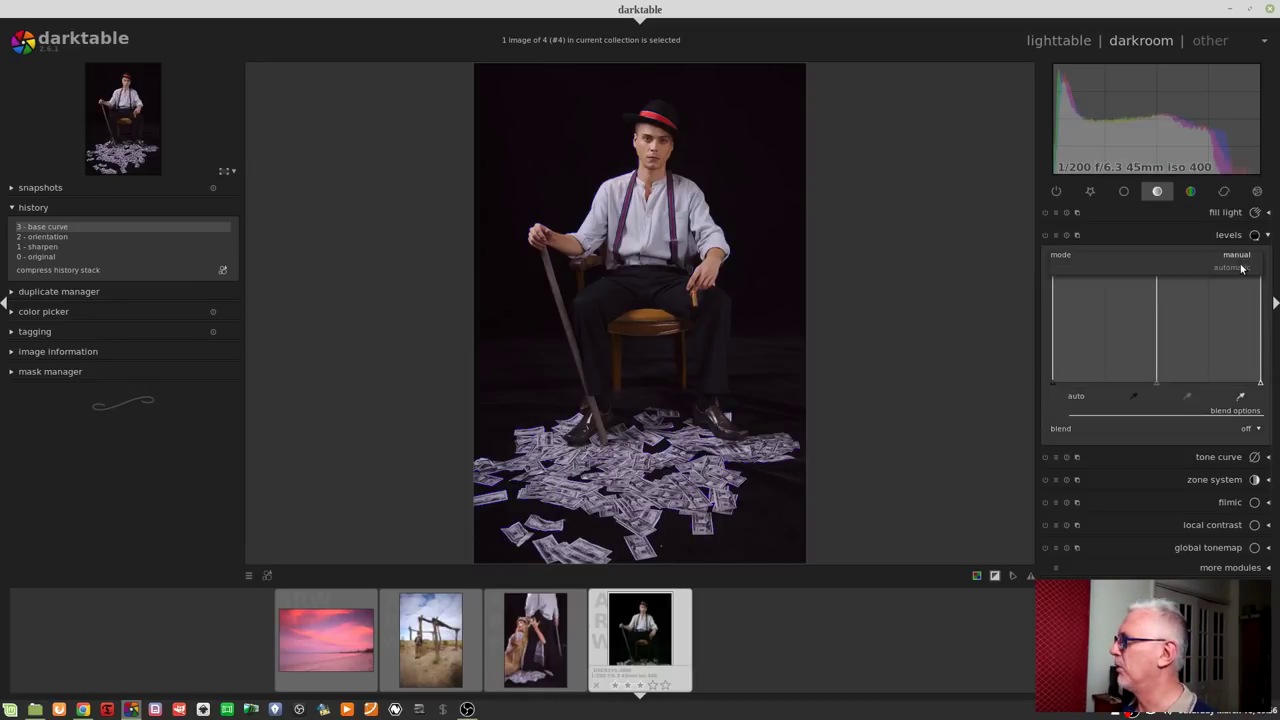
left_click(1241, 268)
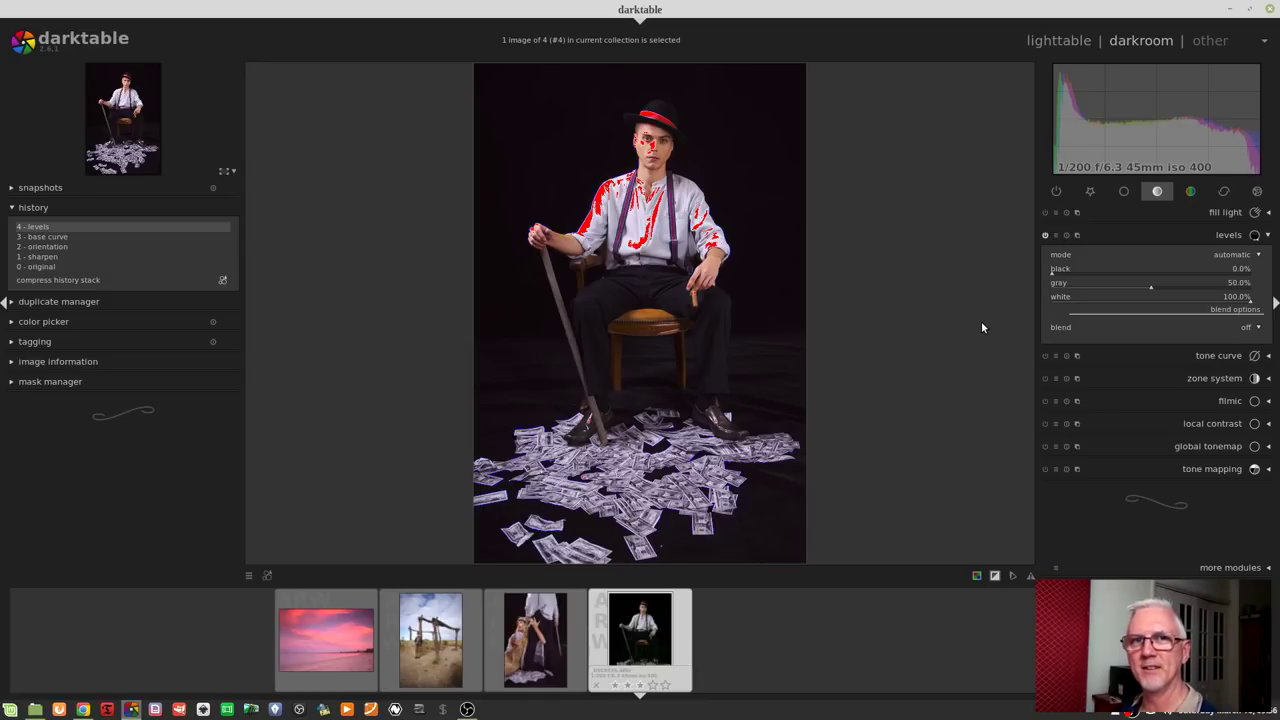
Step: Go back to the sunset photo and reset its levels module to manual mode
left_click(344, 619)
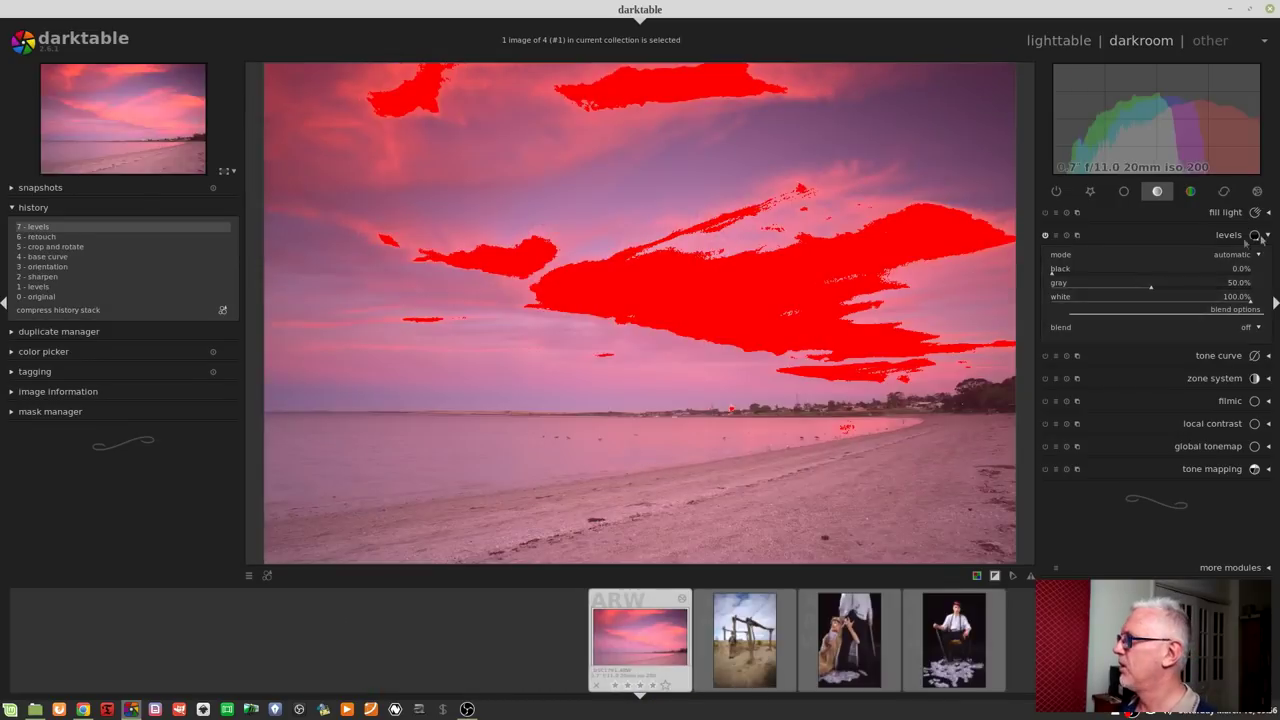
left_click(1066, 236)
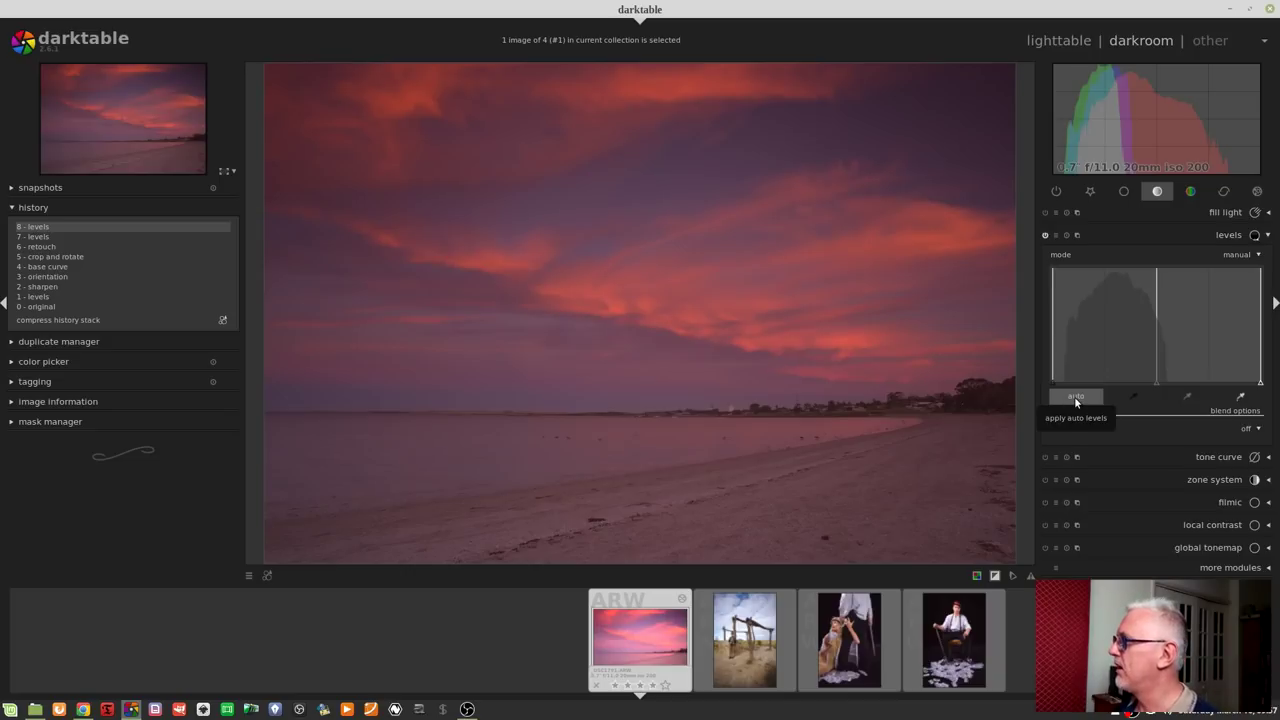
Step: Apply auto black and white points, fine-tune the white point, then hide the clipping warning
left_click(1074, 396)
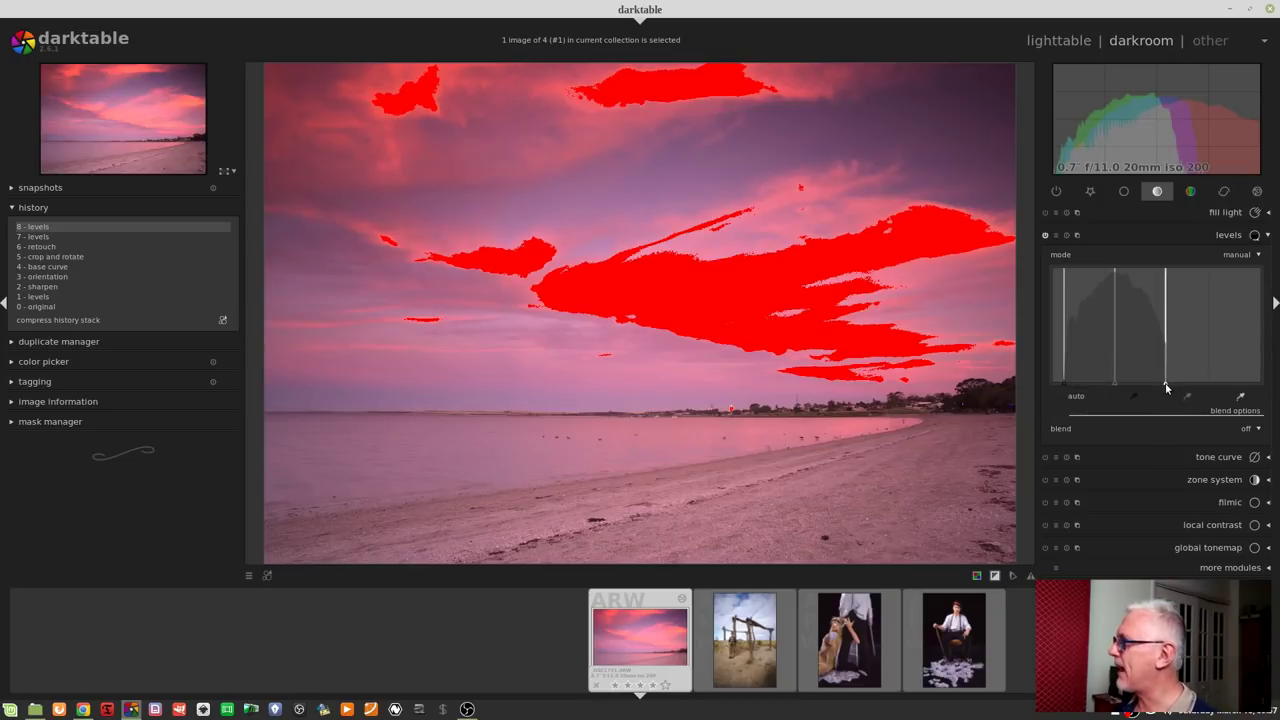
left_click_drag(1165, 388, 1211, 393)
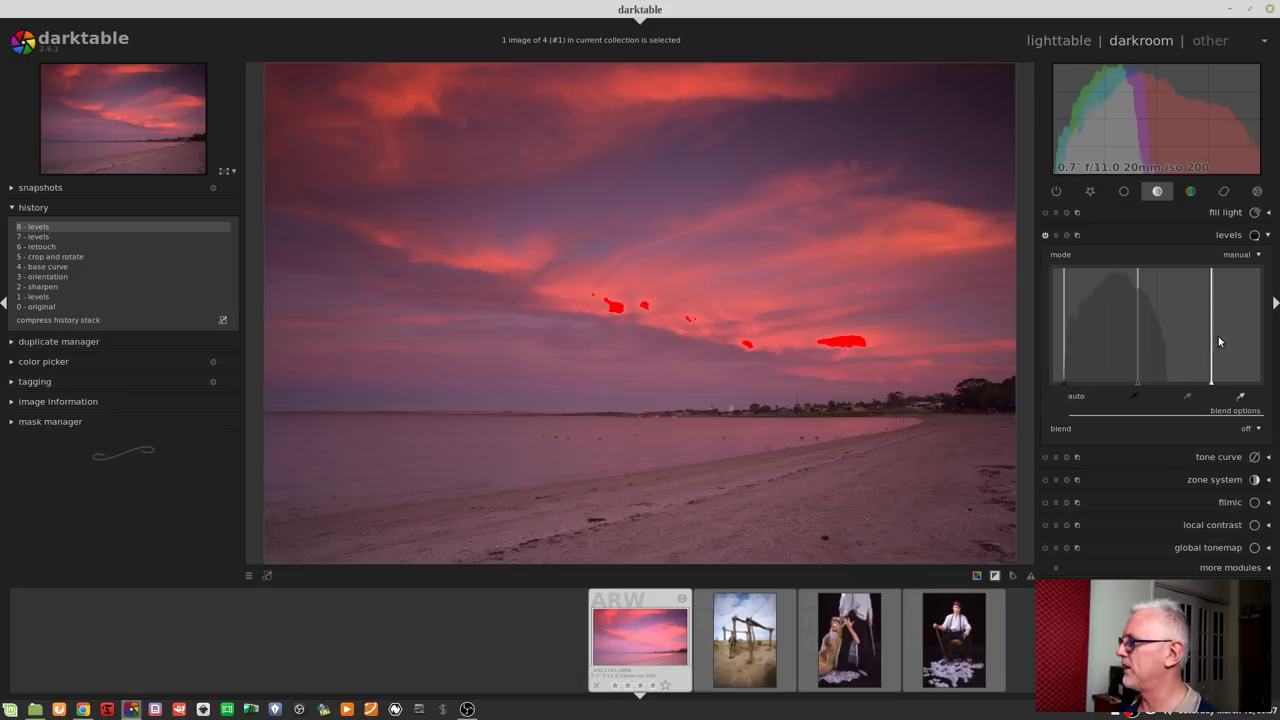
left_click_drag(1216, 386, 1230, 388)
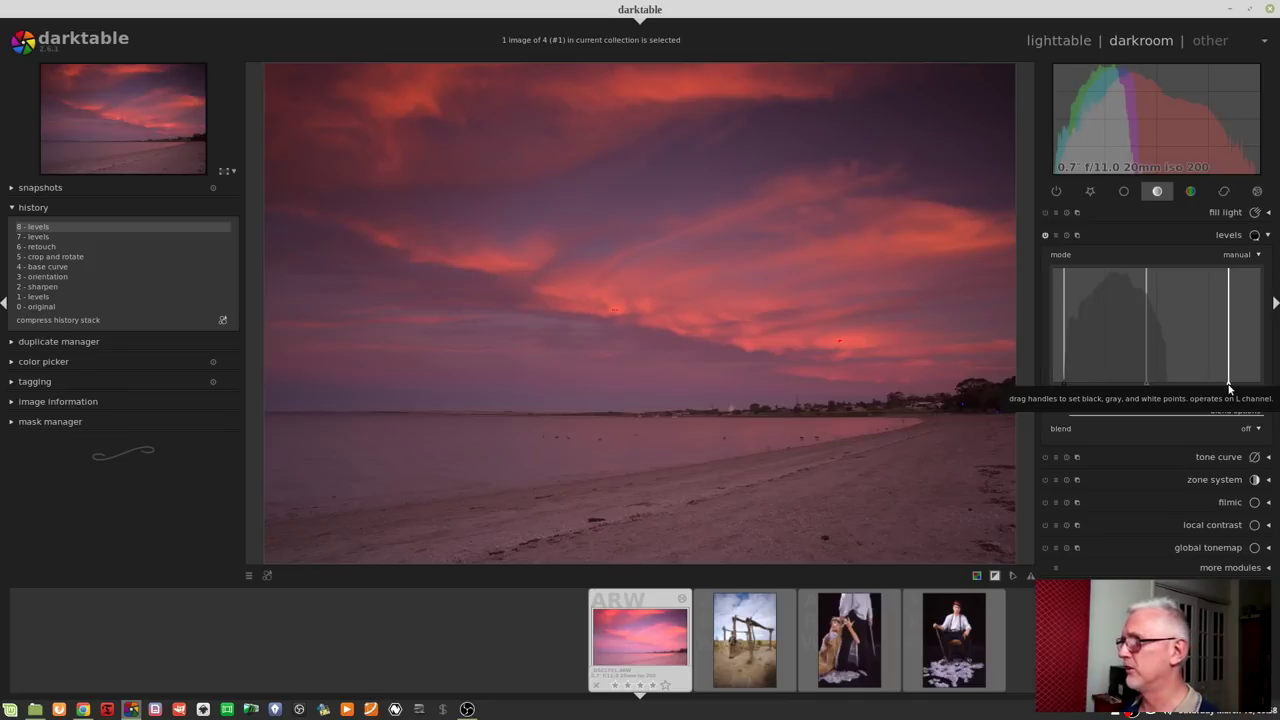
left_click_drag(1229, 388, 1215, 386)
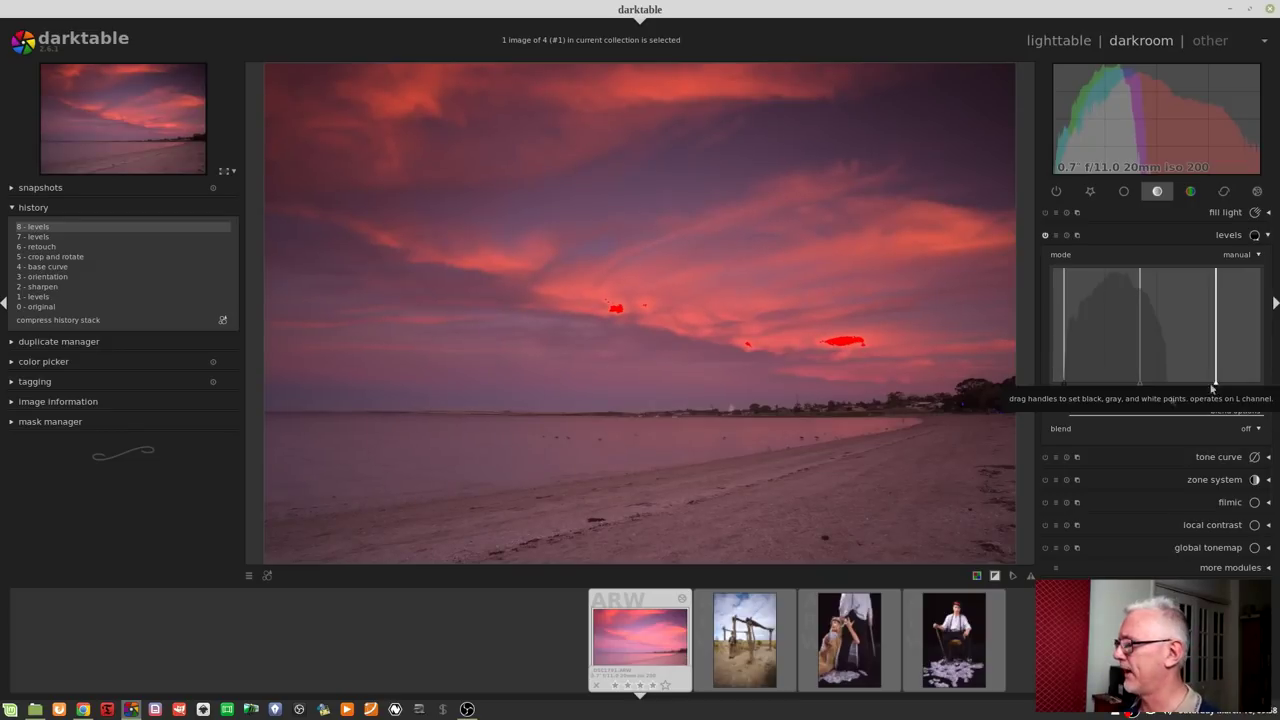
left_click(994, 576)
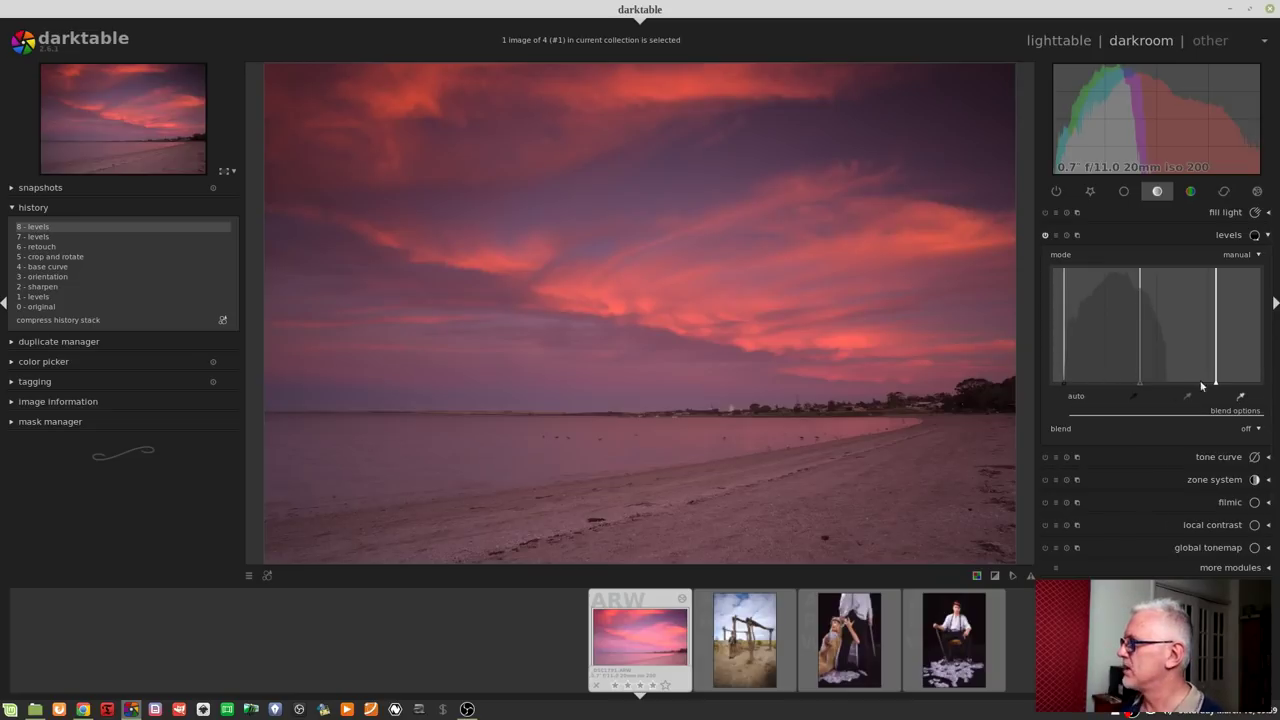
Step: Pull the sunset's white point slightly left and move the black point right
mouse_move(1216, 390)
left_mouse_down()
mouse_move(1178, 378)
mouse_move(1204, 386)
left_mouse_up()
mouse_move(1063, 387)
left_mouse_down()
mouse_move(1097, 390)
mouse_move(1063, 384)
left_mouse_up()
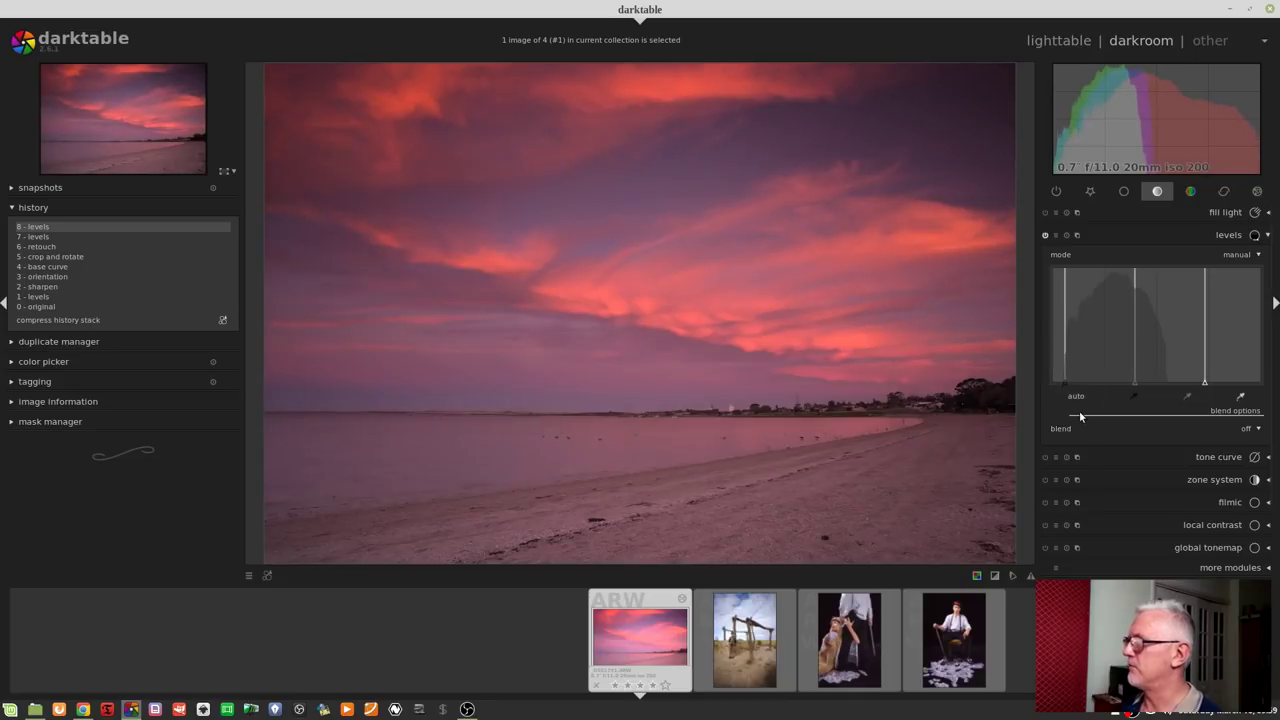
Step: Re-apply auto levels, then drag the white point right until sky clipping disappears
left_click(1073, 396)
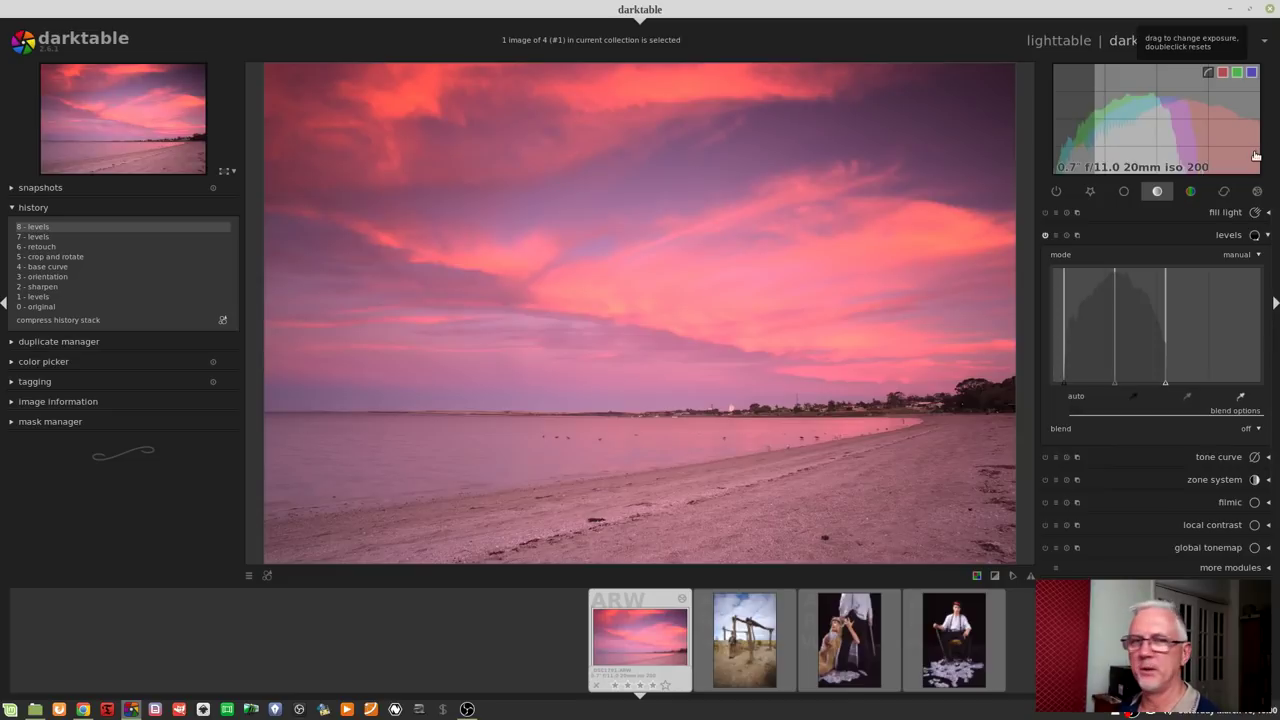
left_click(994, 576)
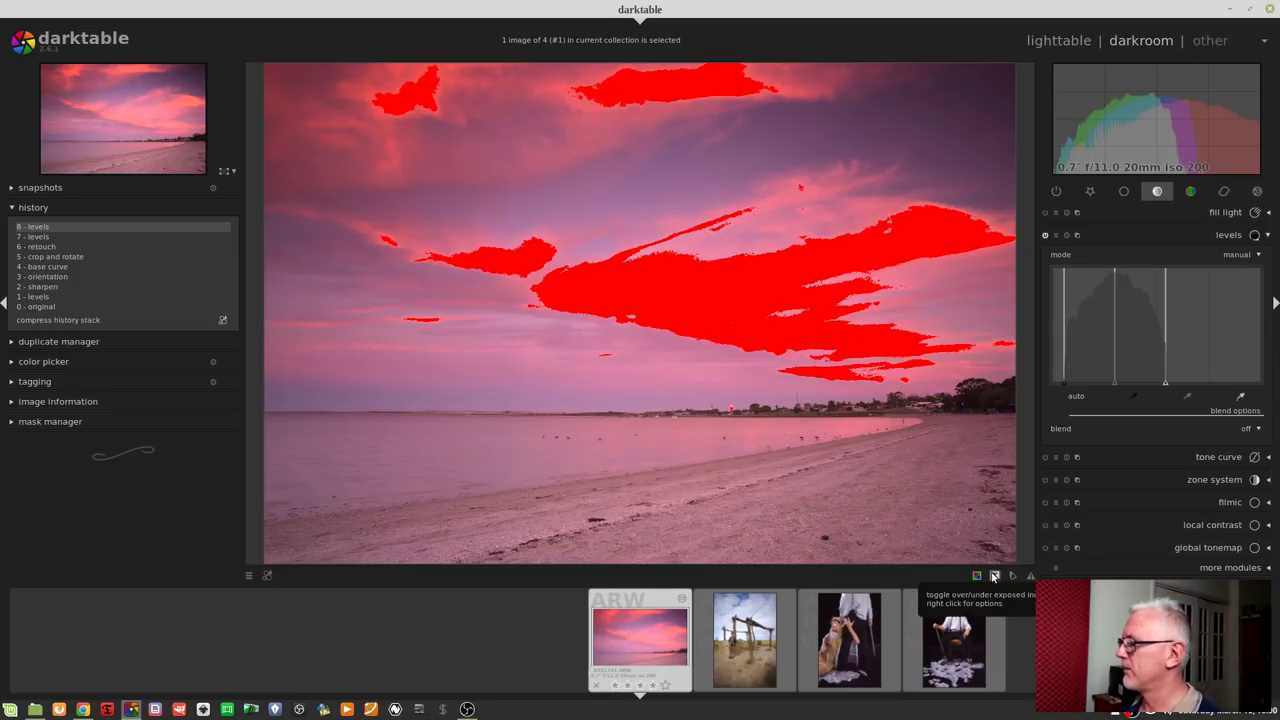
left_click_drag(1172, 380, 1220, 388)
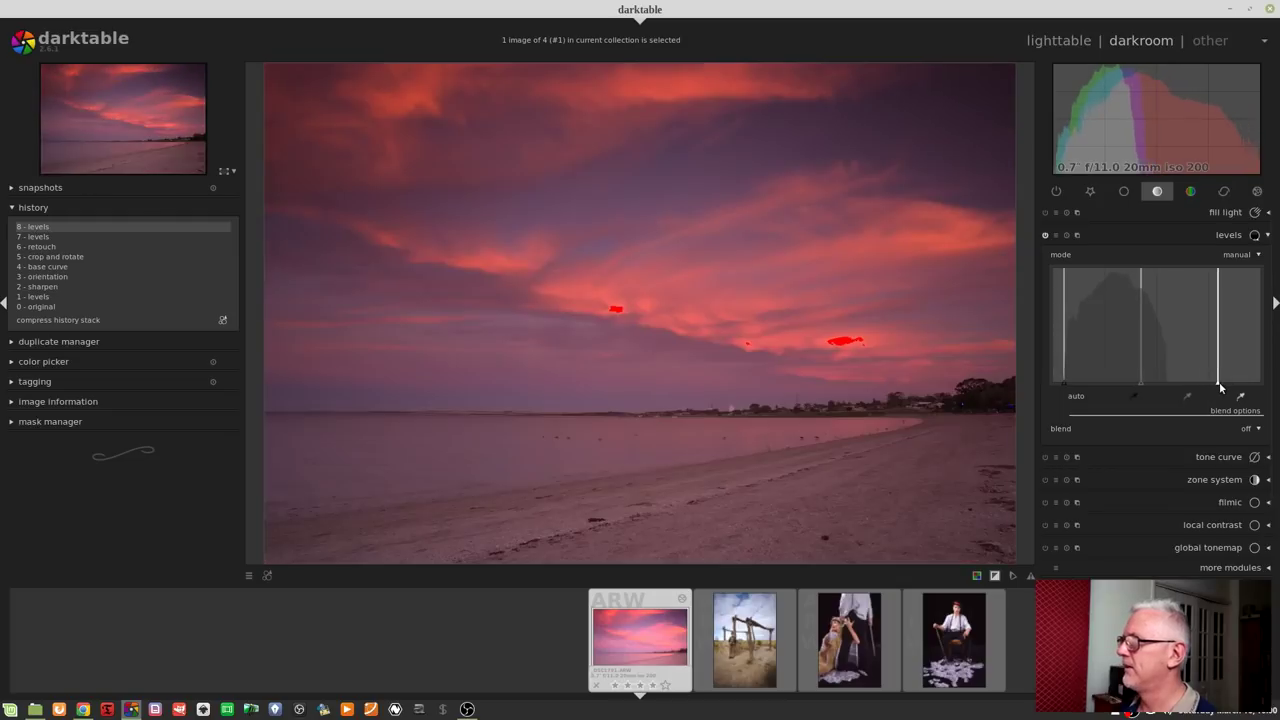
left_click(995, 576)
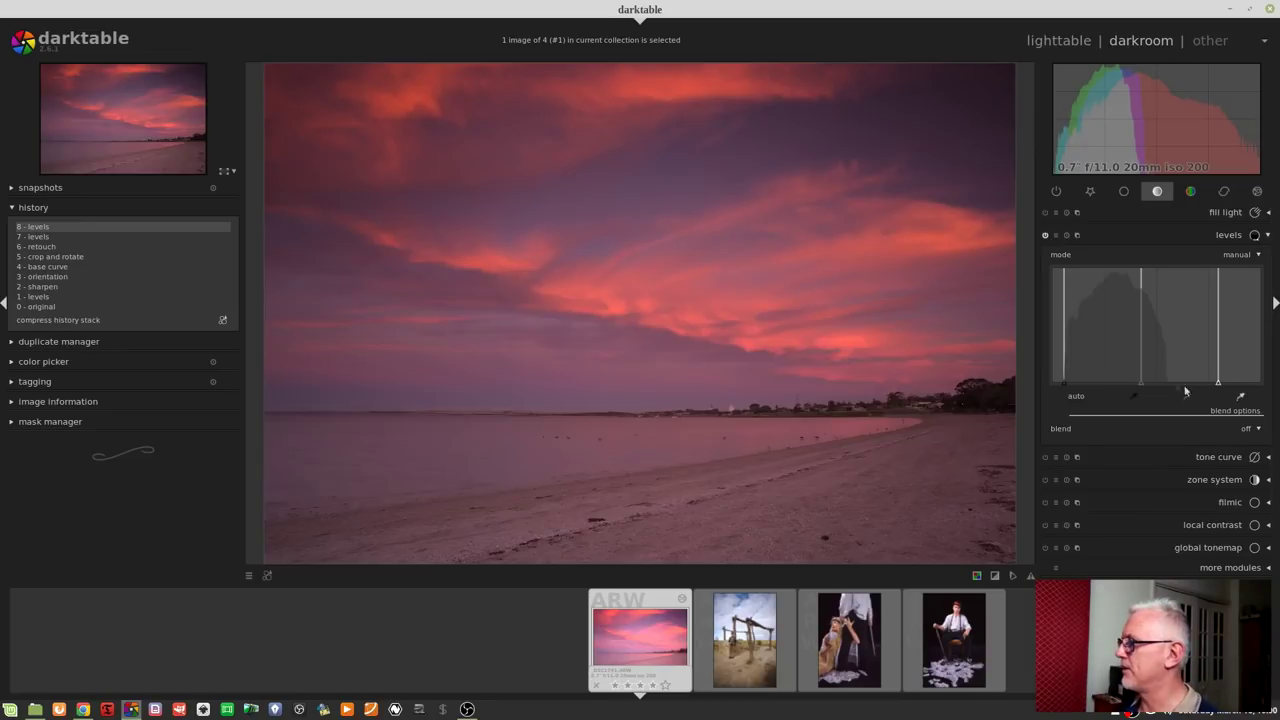
Step: Open the boy photo, enable levels, and apply auto black and white points
left_click(745, 640)
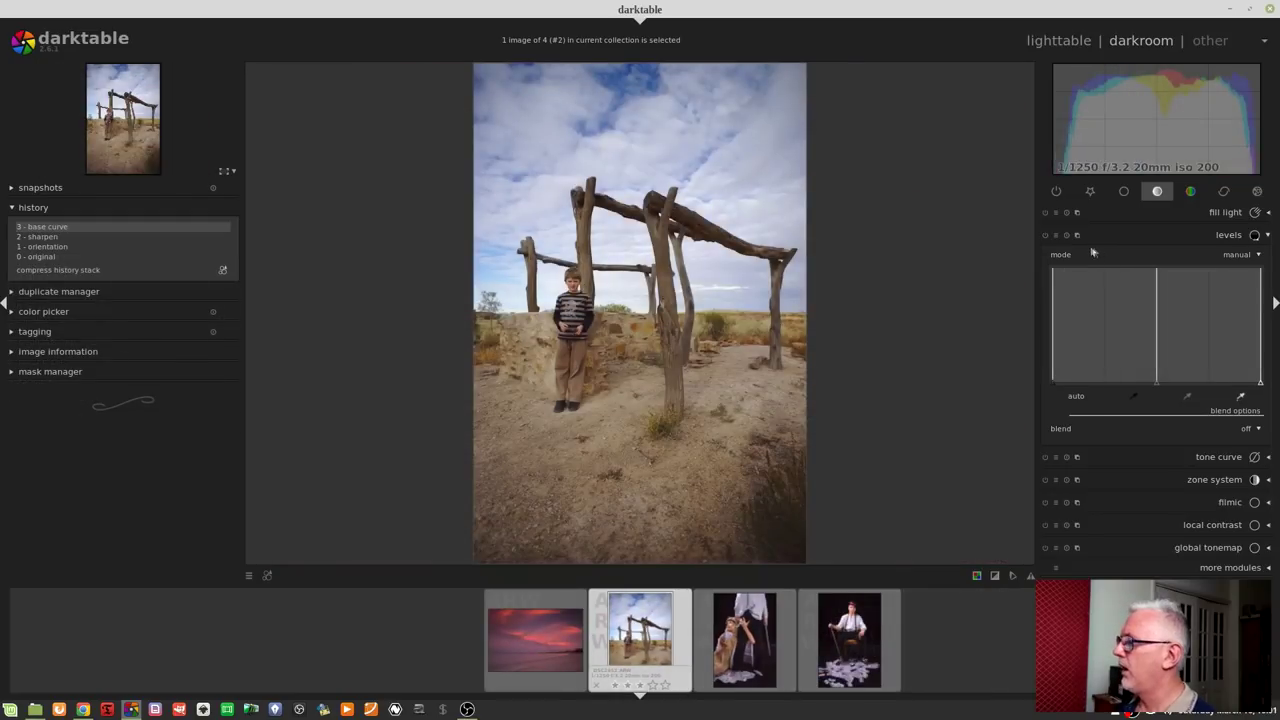
left_click(1045, 235)
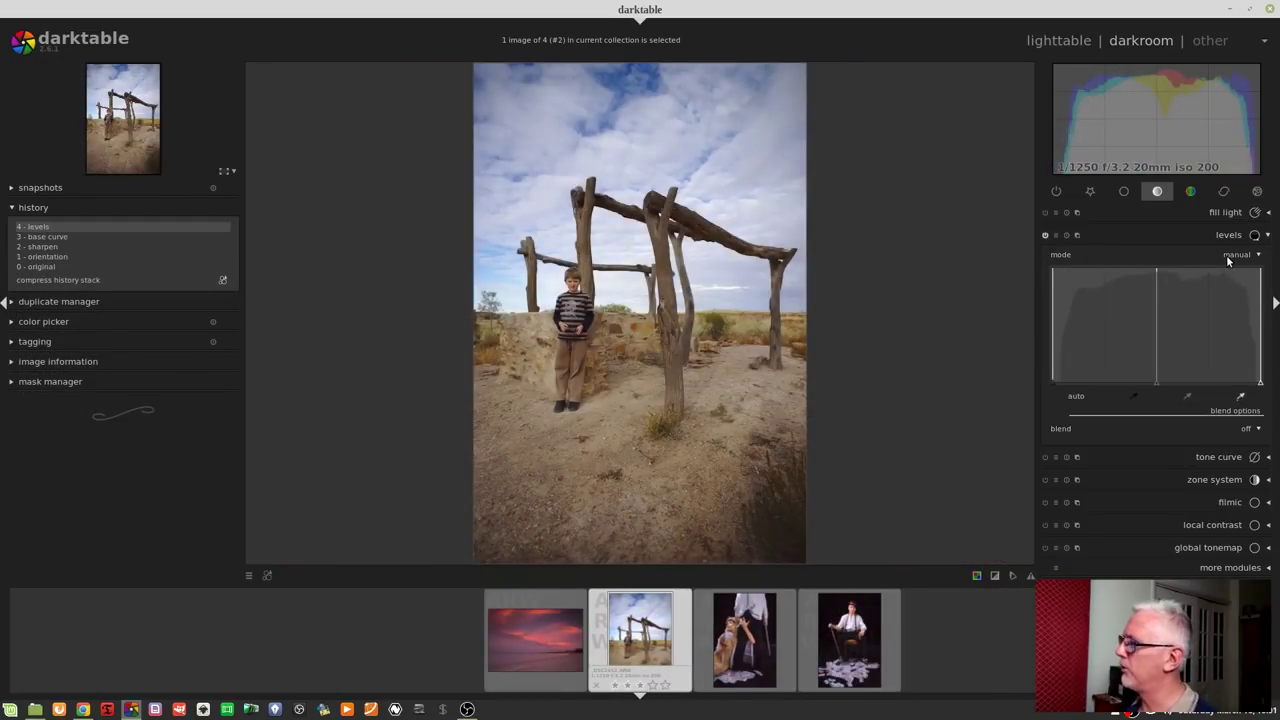
left_click(1076, 399)
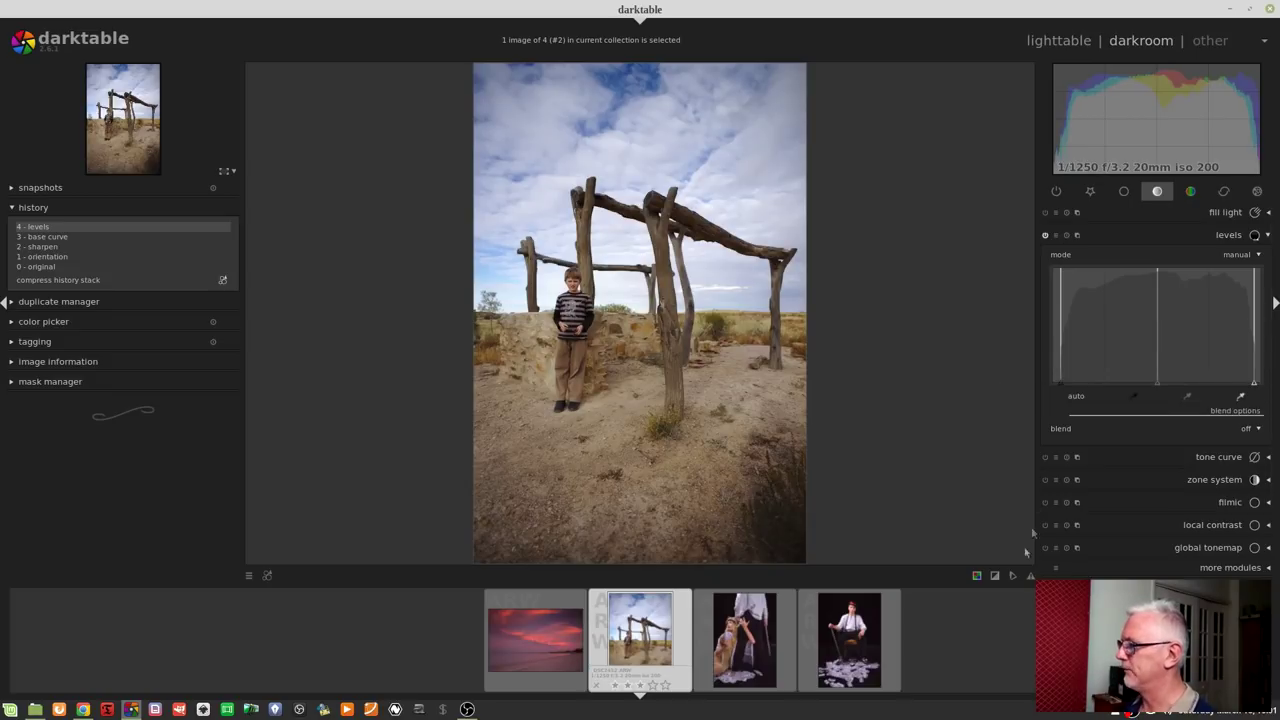
Step: Turn on the clipping indicator and zoom in and out to inspect the red sky and blue sleeves
left_click(996, 576)
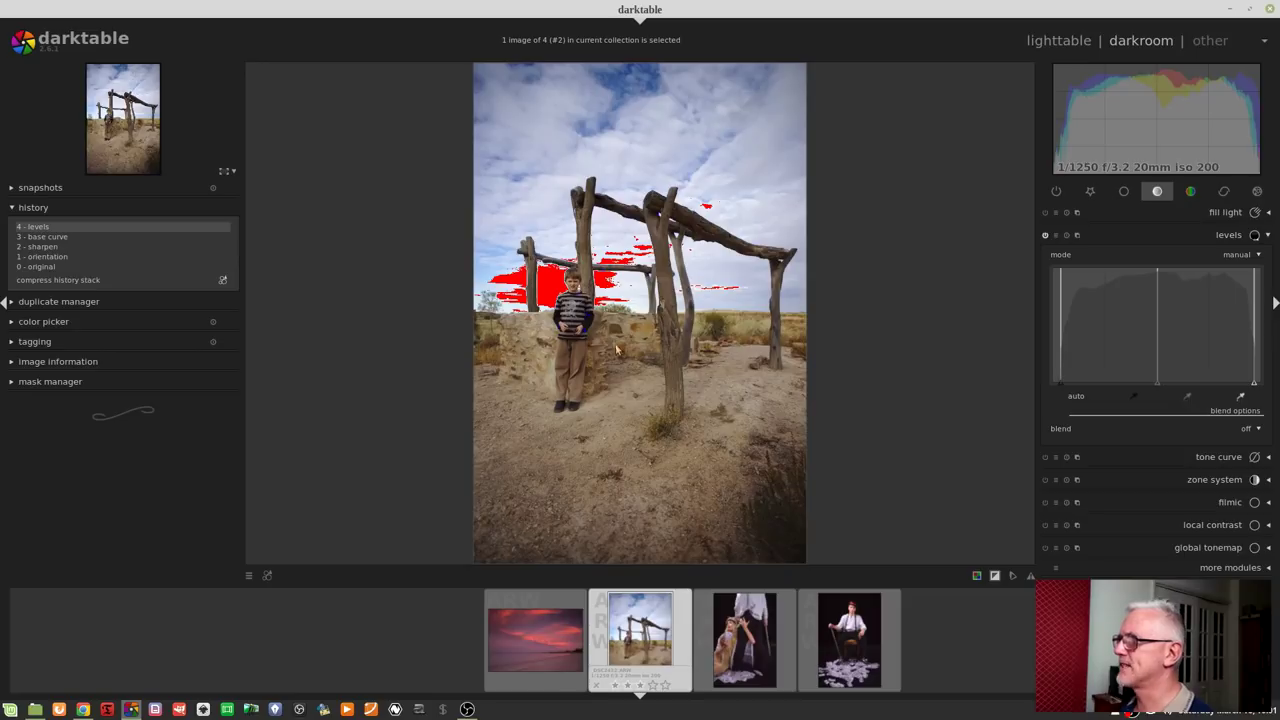
scroll(581, 327, "up", 1)
scroll(581, 326, "up", 4)
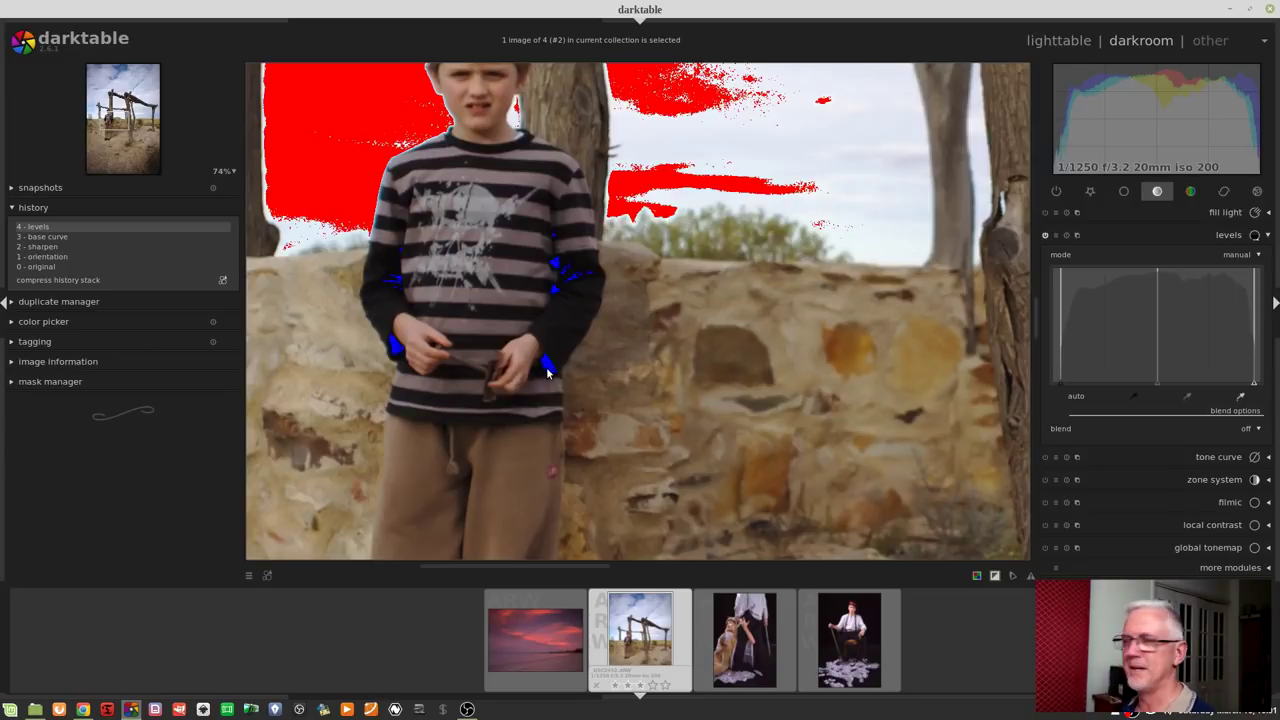
scroll(661, 289, "down", 3)
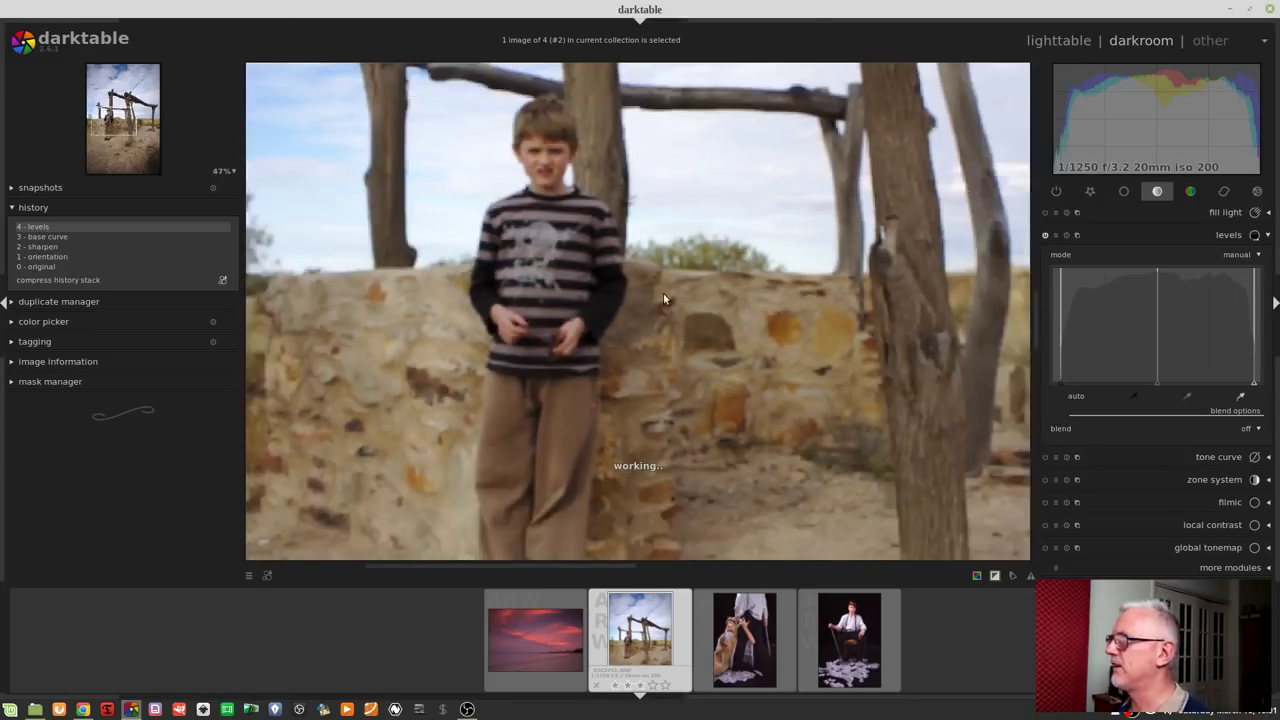
scroll(672, 280, "down", 1)
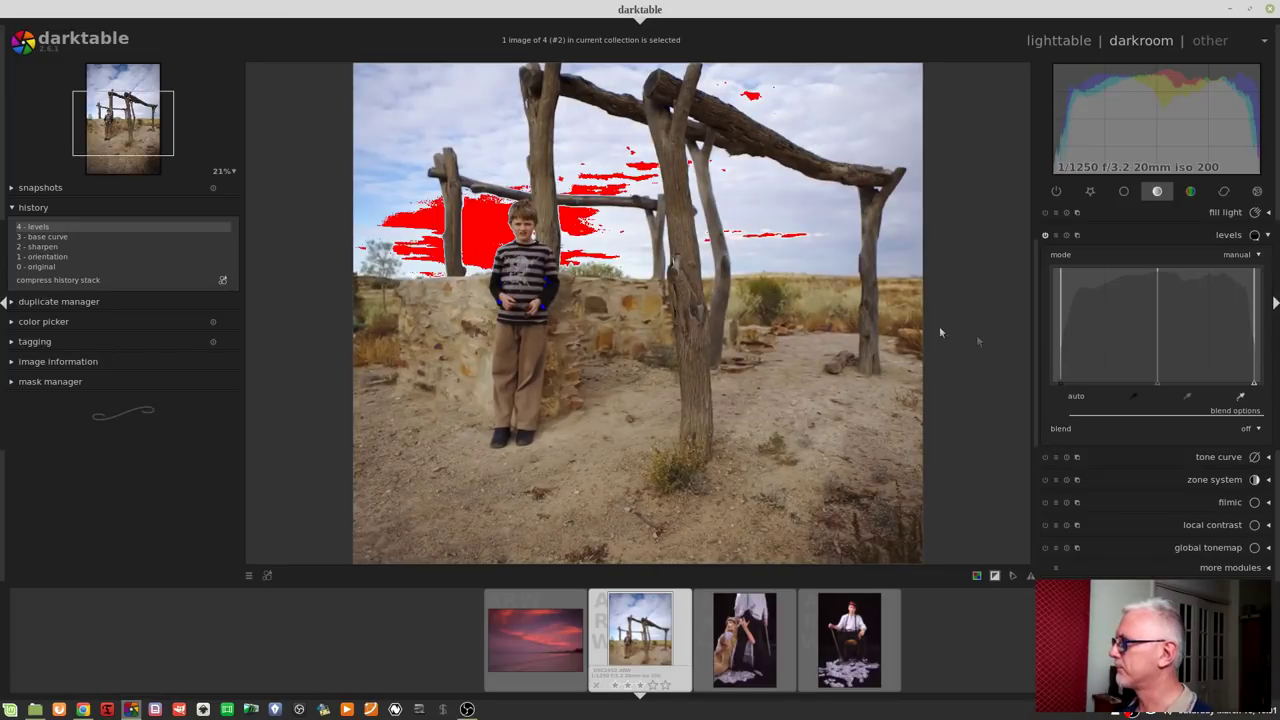
Step: Move the boy photo's levels white point to the histogram end and turn off the clipping warning
left_click_drag(1262, 389, 1260, 388)
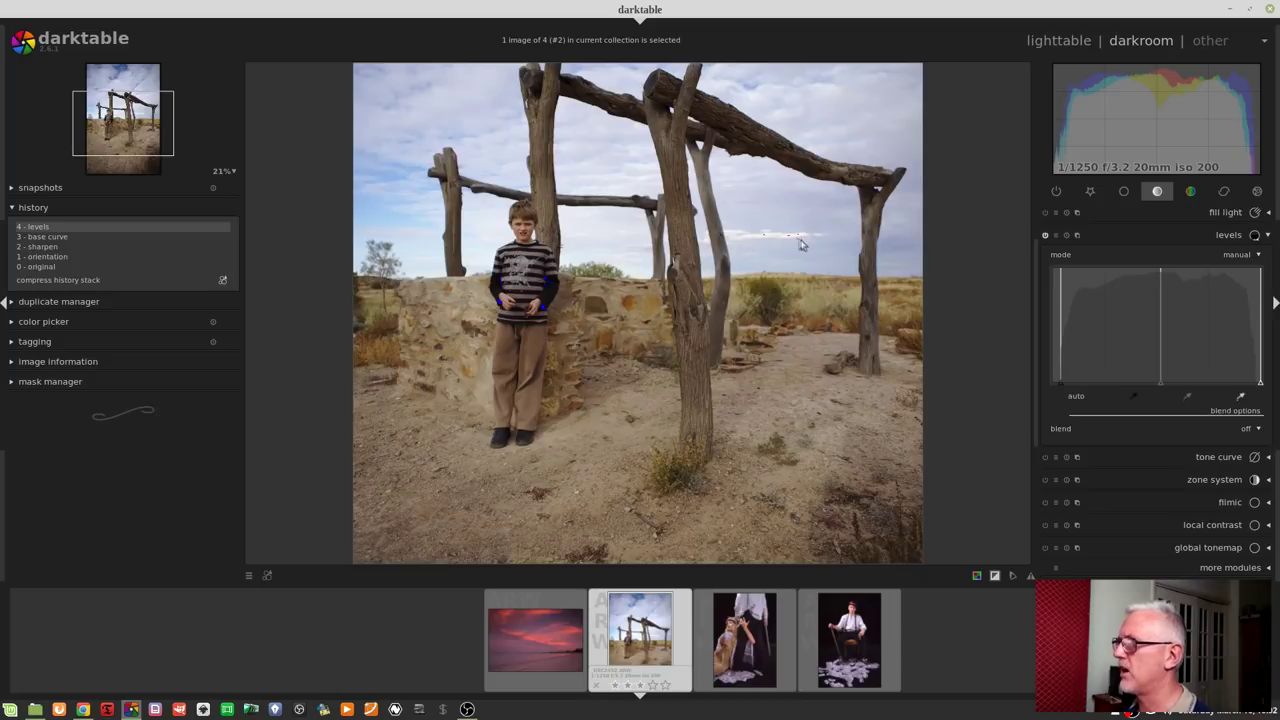
left_click(1240, 398)
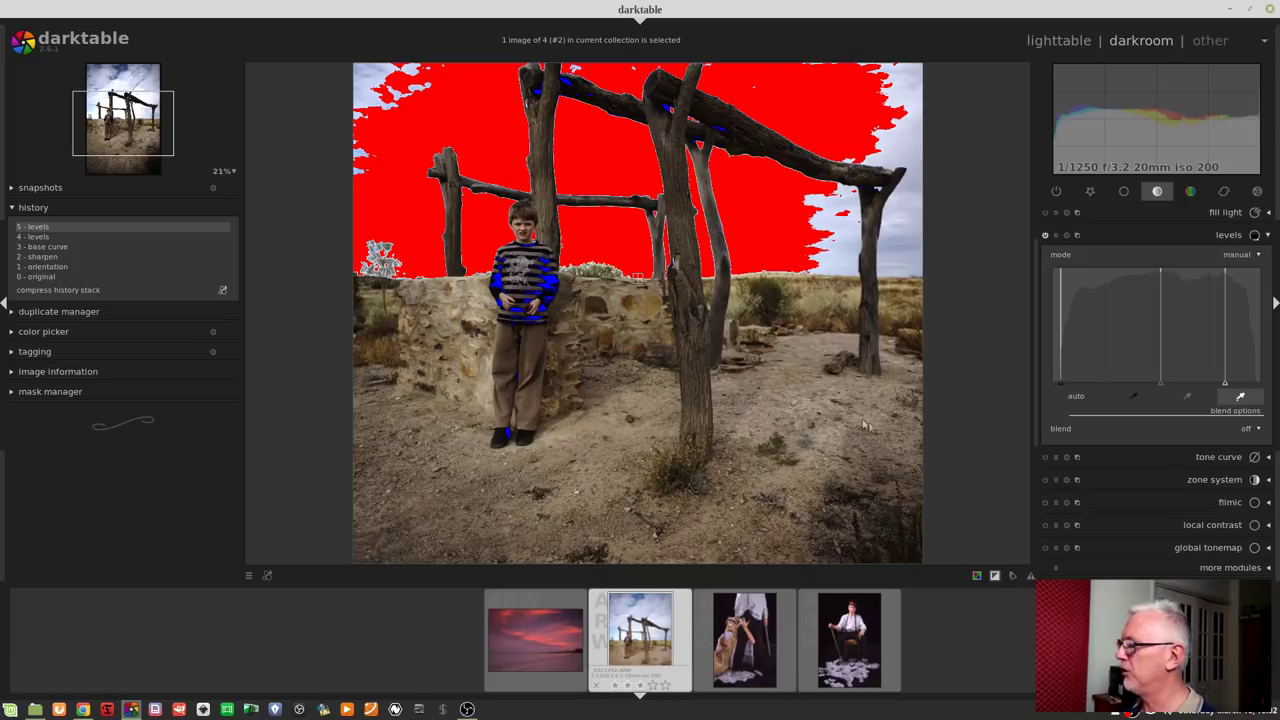
left_click(994, 578)
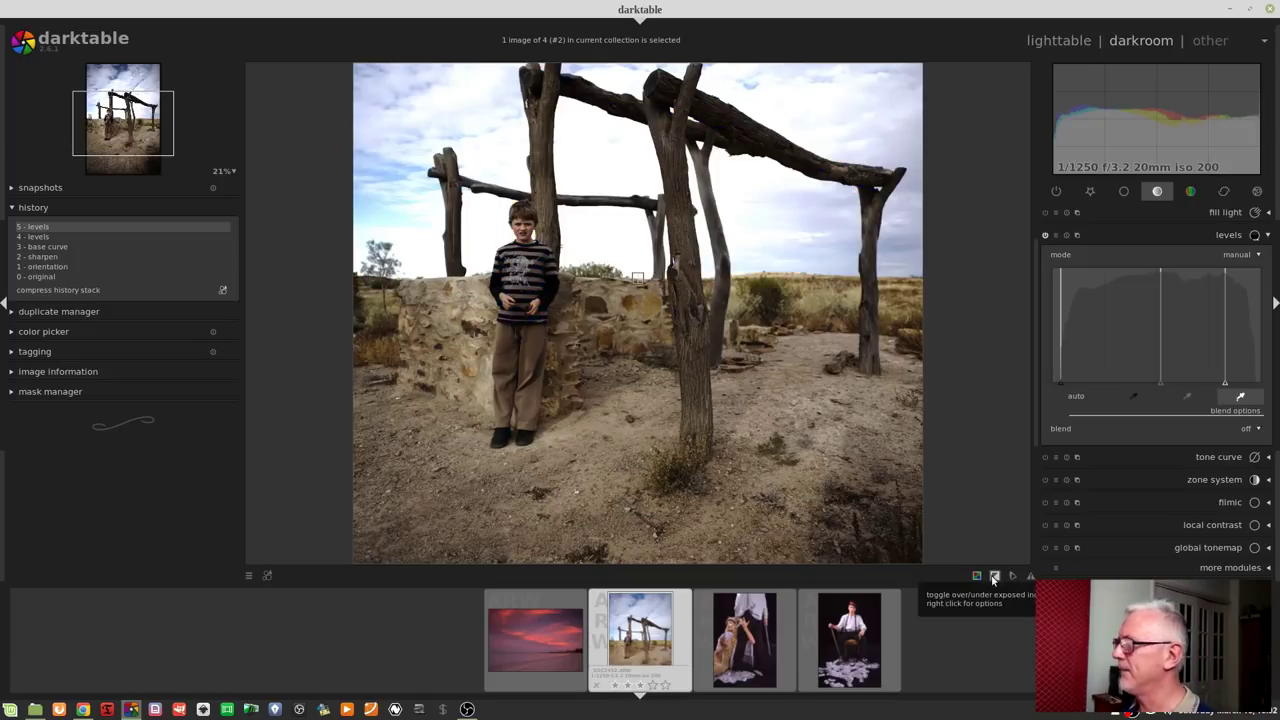
Step: Pick the black point from the boy's shoe and the white point from the brightest clouds
left_click(774, 234)
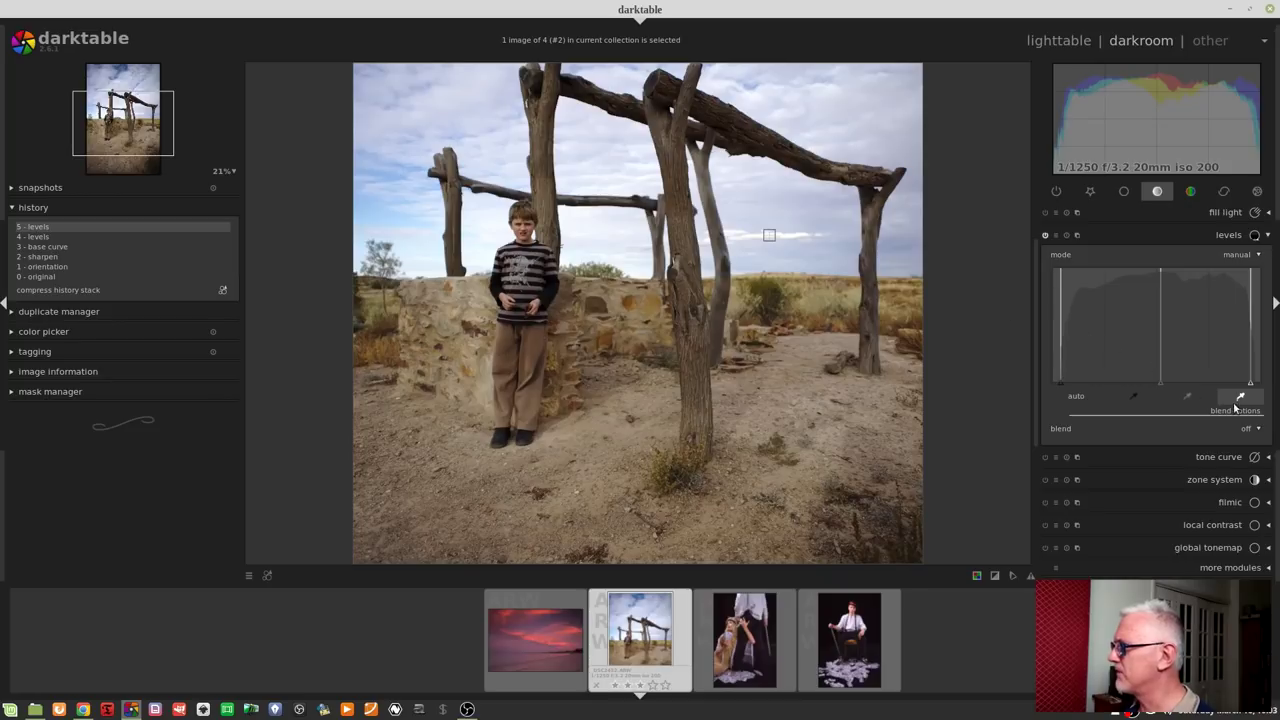
left_click(1133, 399)
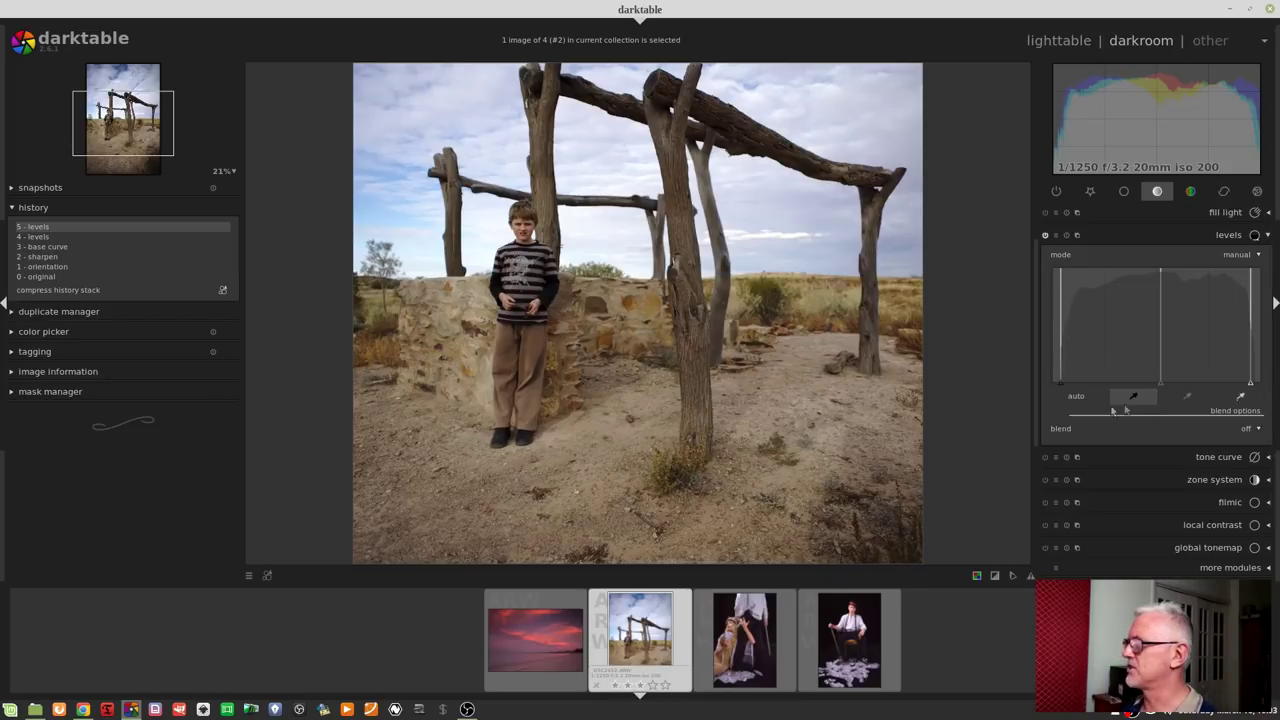
left_click(502, 437)
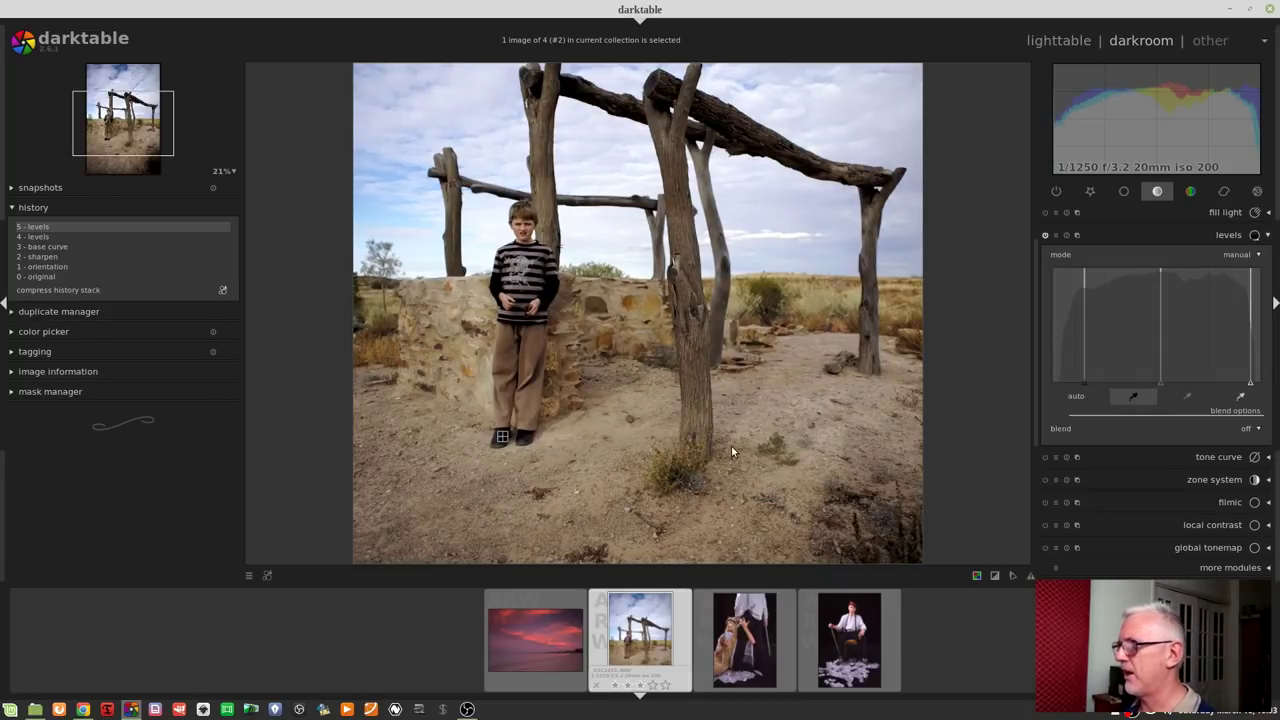
left_click(1239, 399)
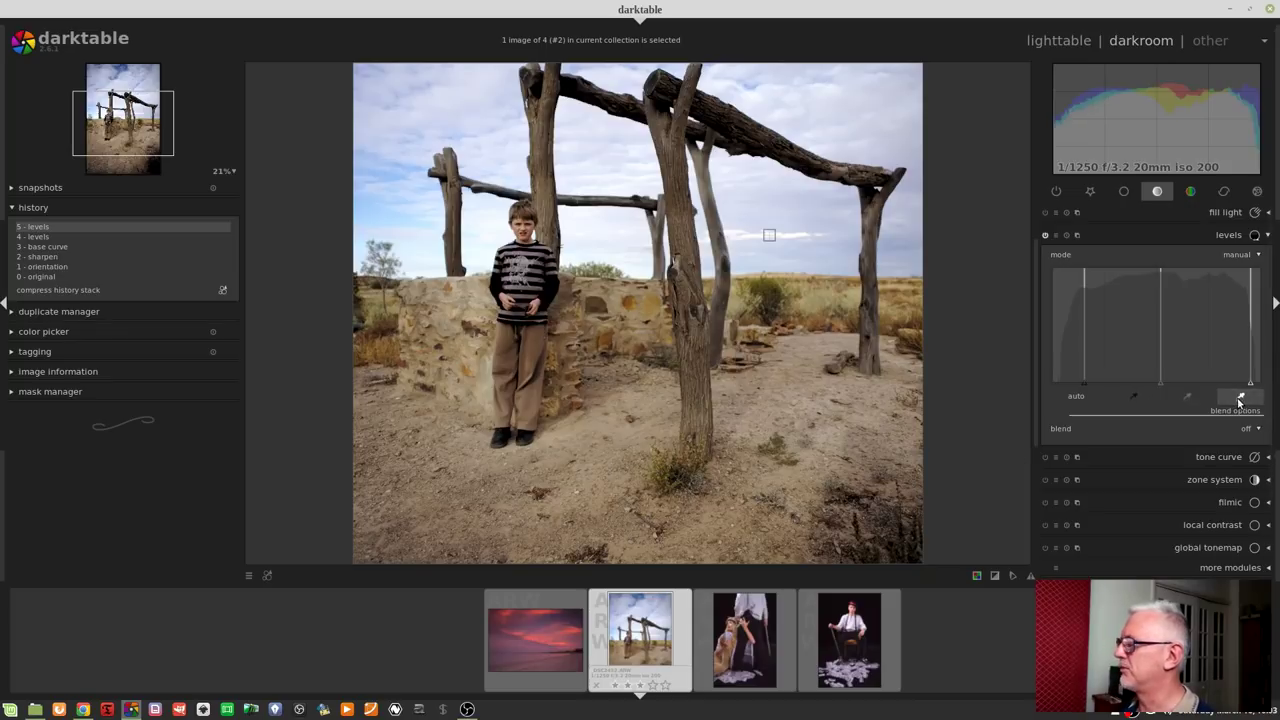
left_click(750, 236)
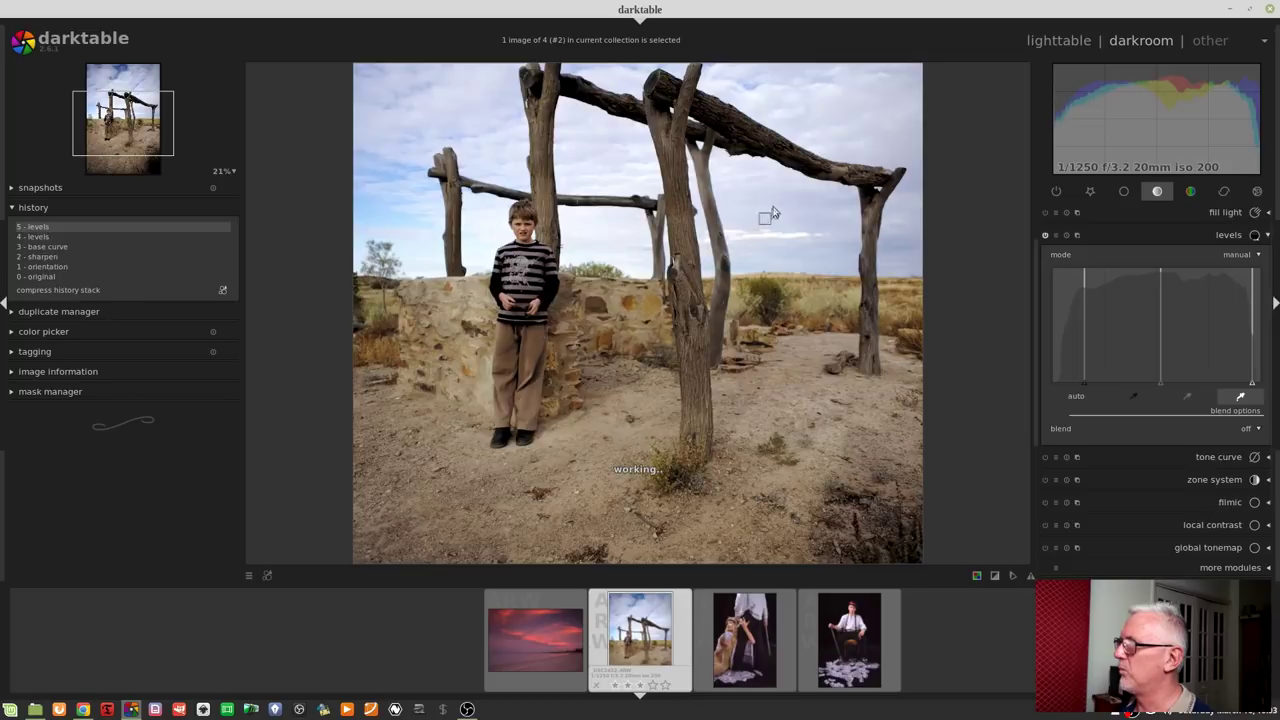
left_click(775, 236)
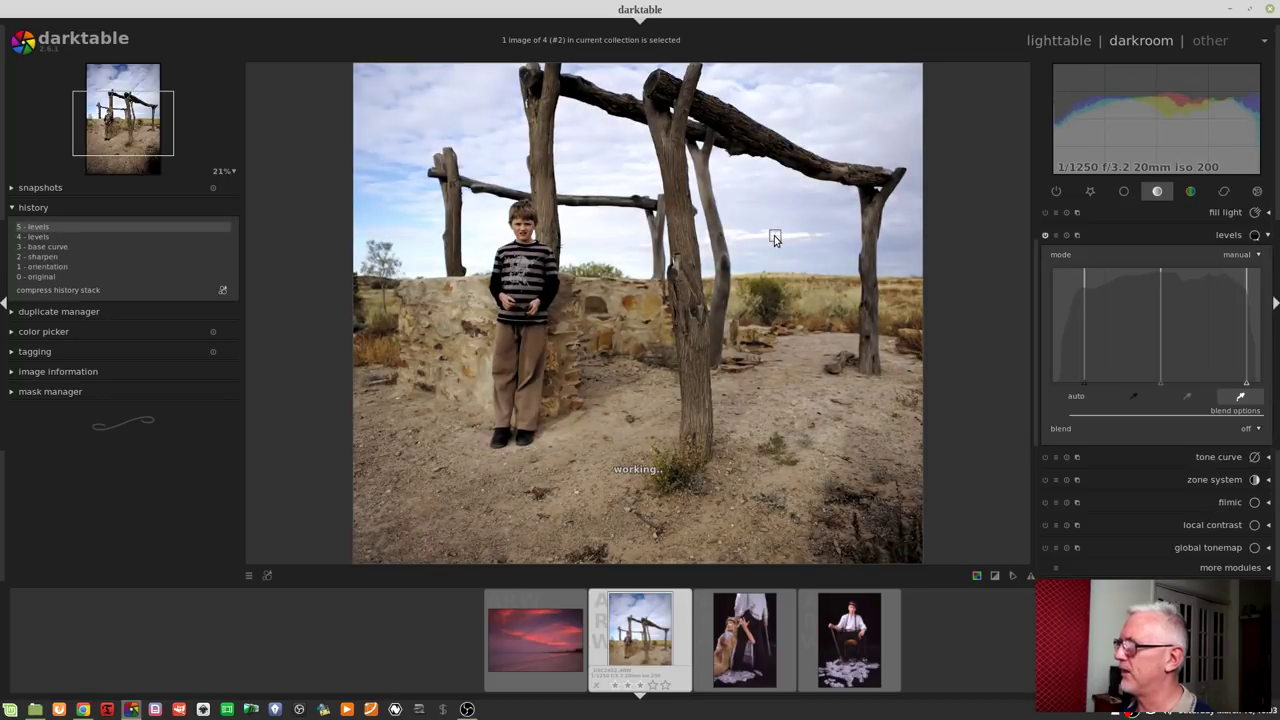
left_click(770, 237)
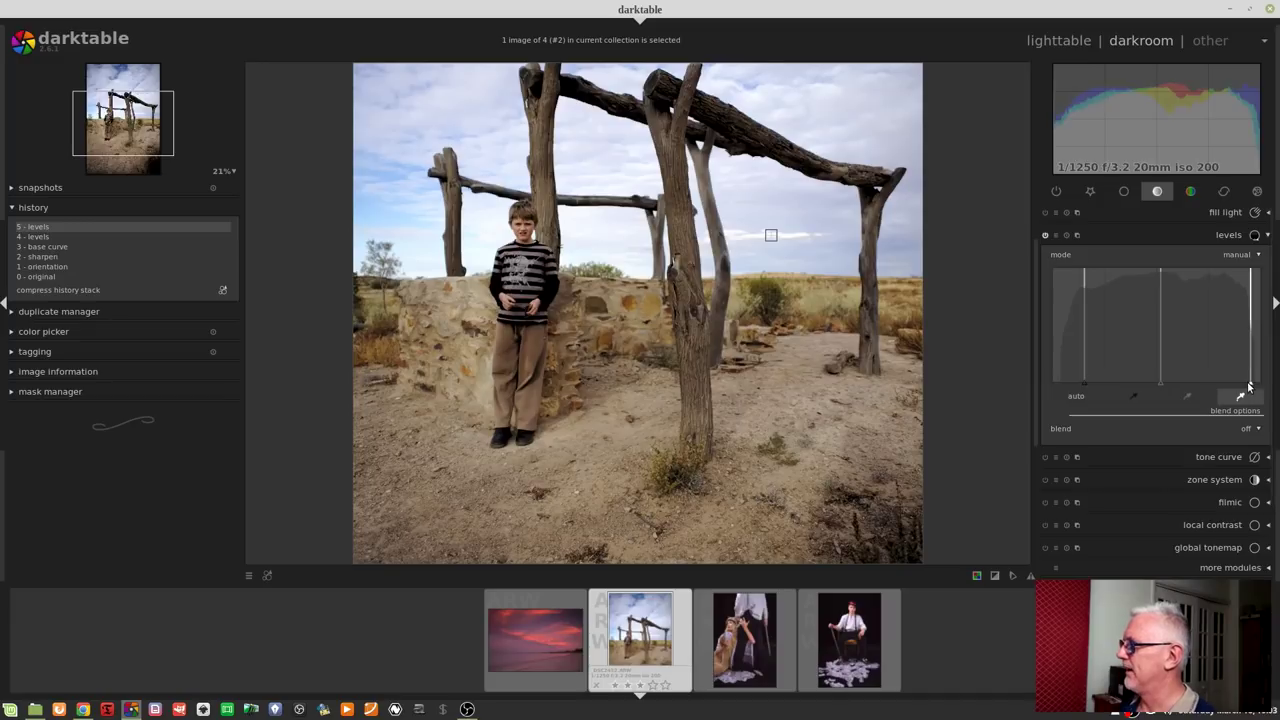
Step: Push the white and black handles outward, apply auto levels, then nudge the black point up slightly
left_click_drag(1249, 386, 1258, 386)
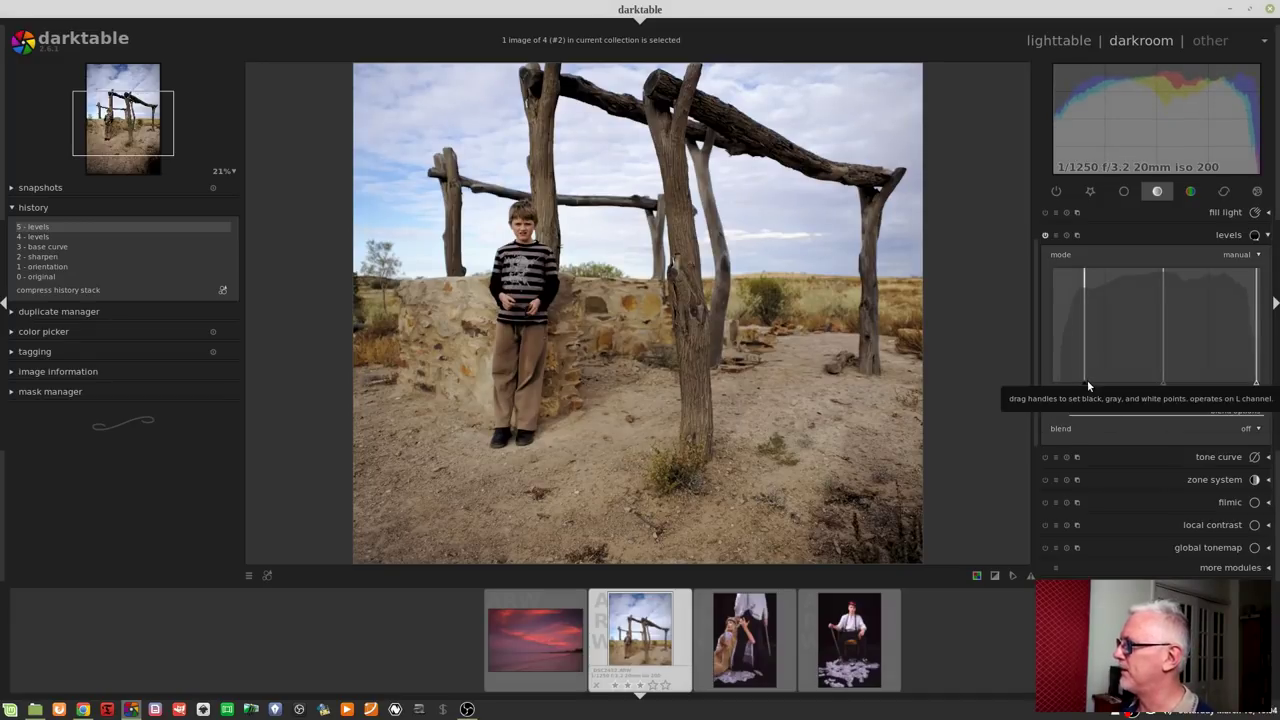
left_click_drag(1072, 384, 1061, 388)
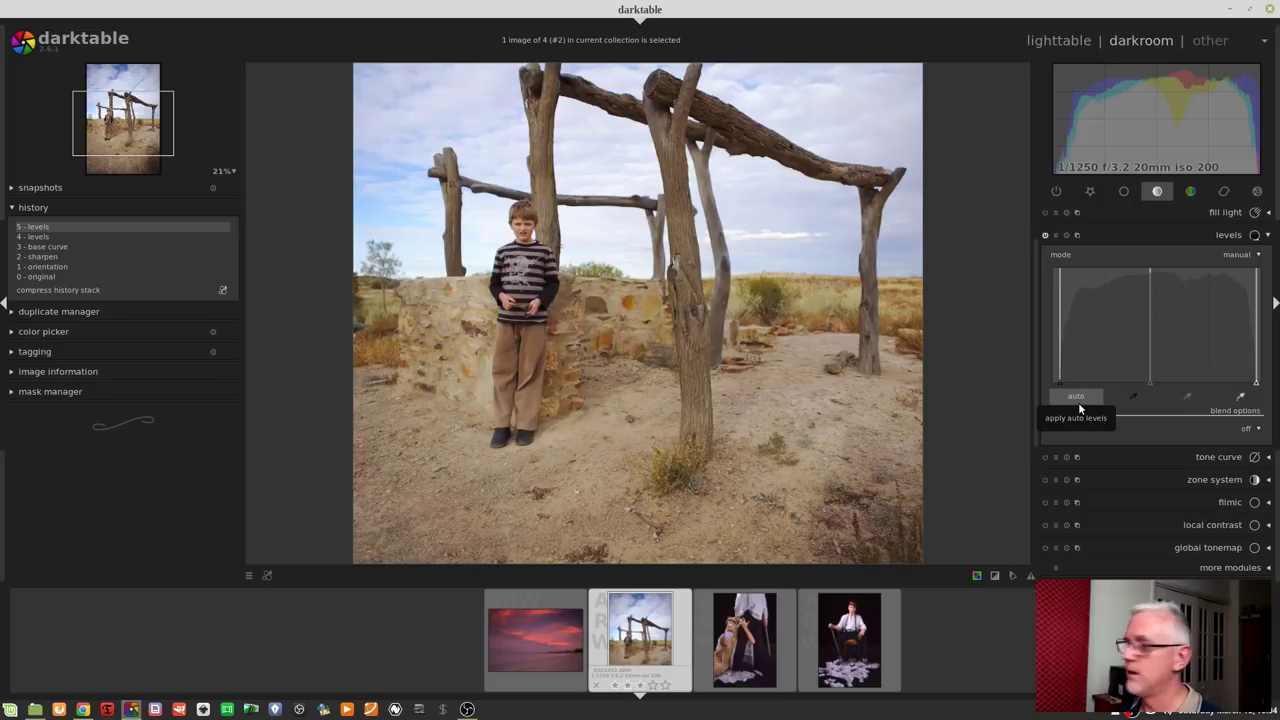
left_click(1078, 402)
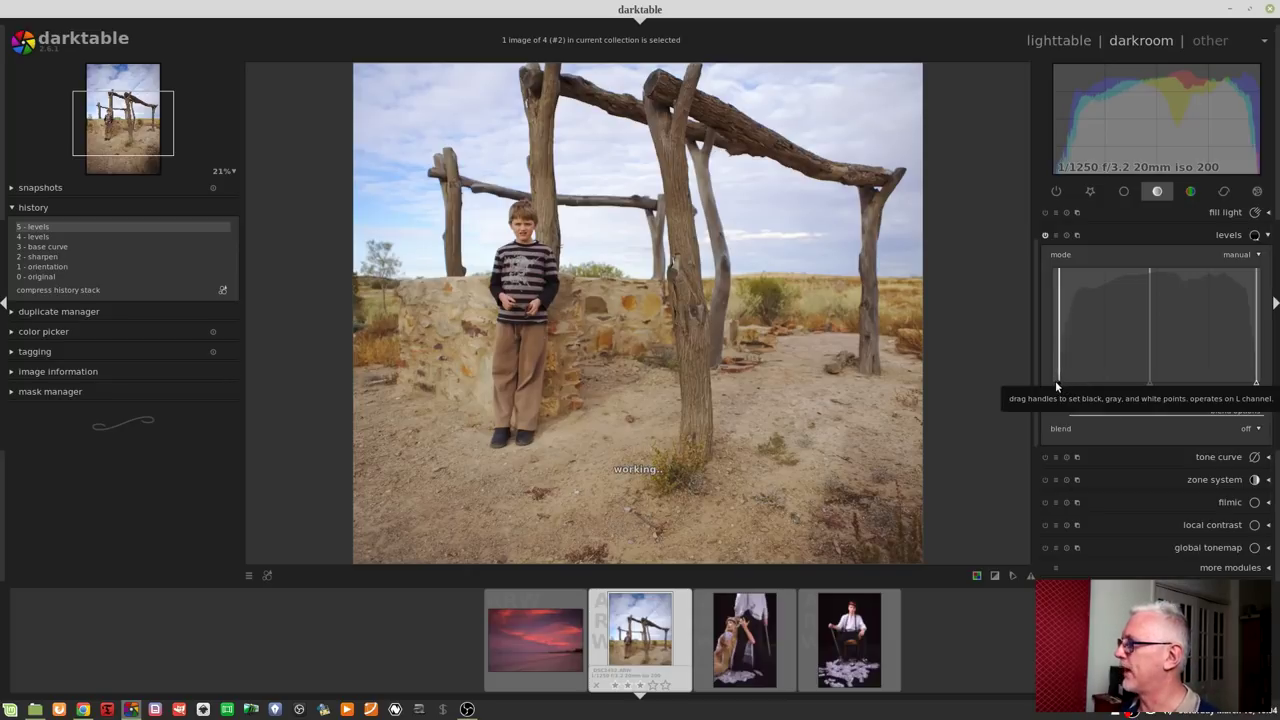
left_click_drag(1055, 380, 1057, 380)
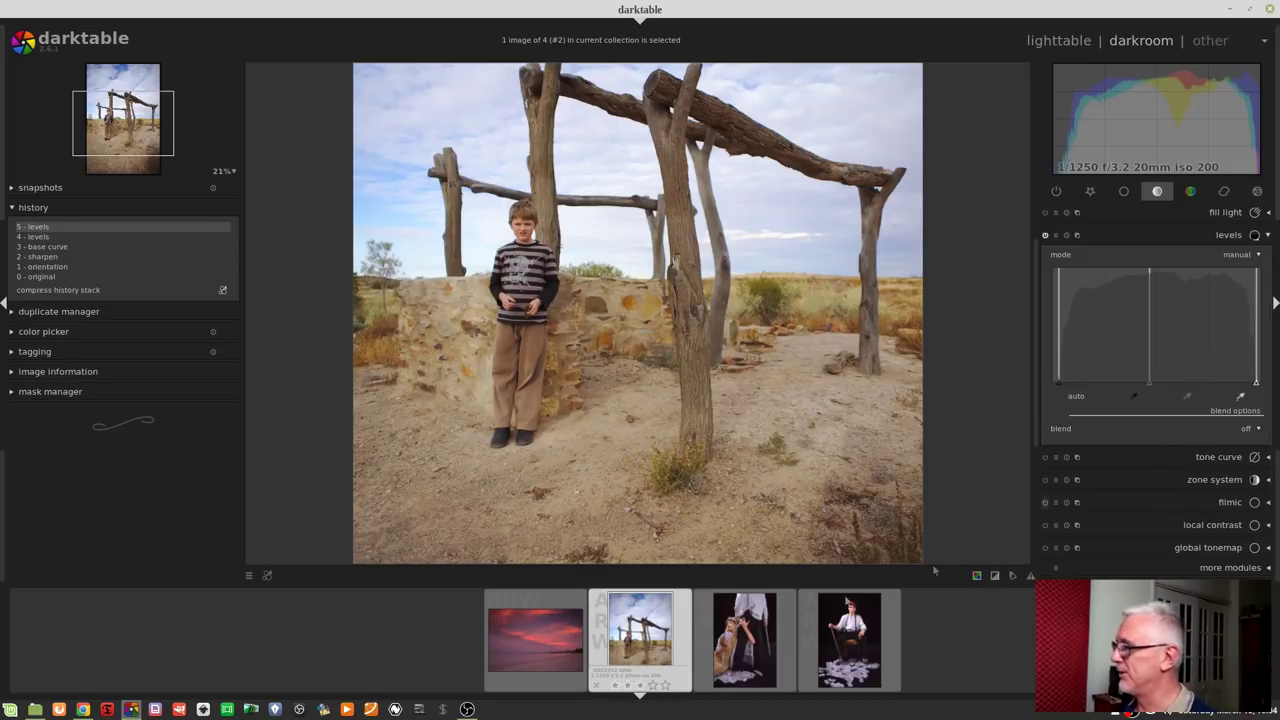
Step: Open the woman-with-cards photo, set levels to manual, and pull the white point well left
left_click(757, 633)
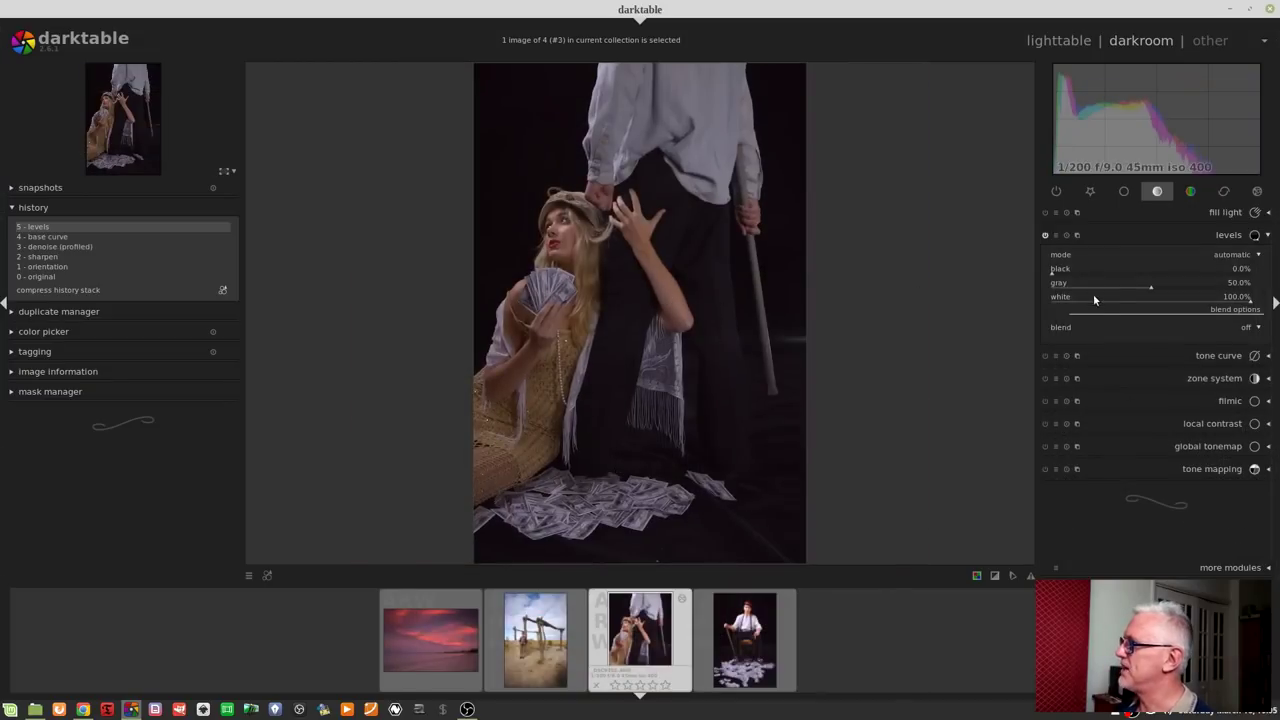
left_click(1074, 236)
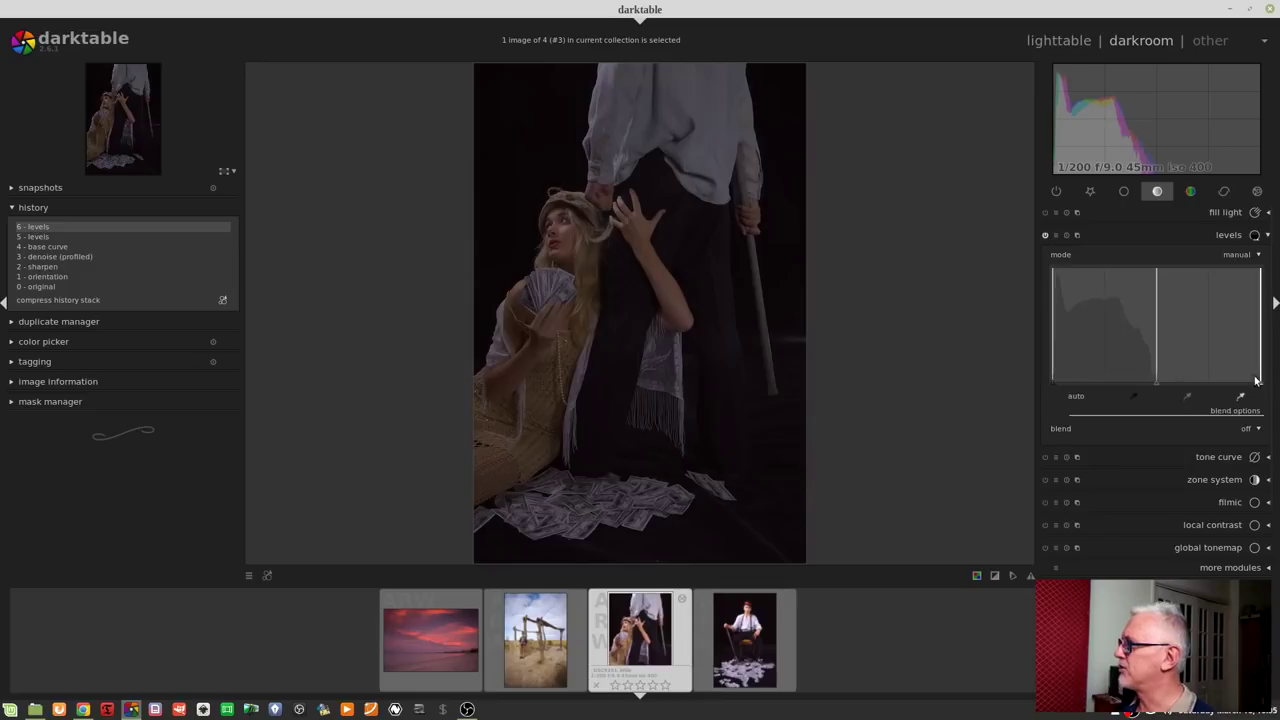
left_click_drag(1252, 392, 1193, 381)
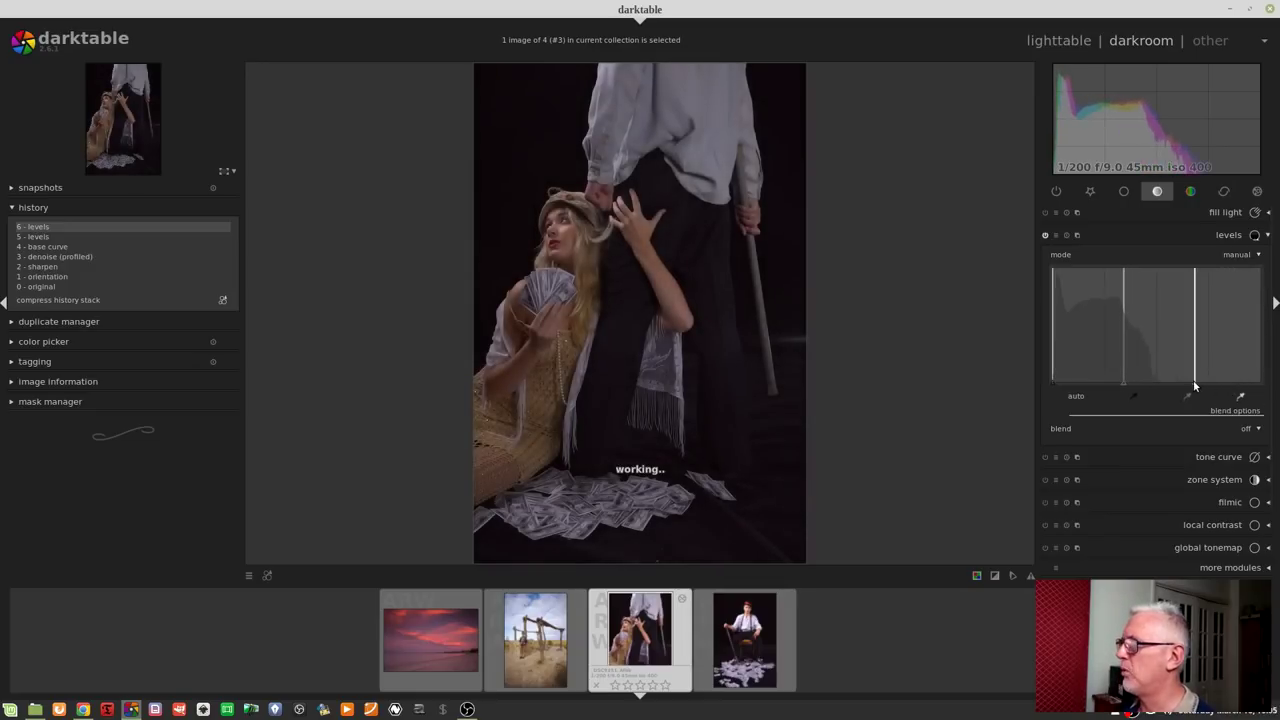
left_click(994, 577)
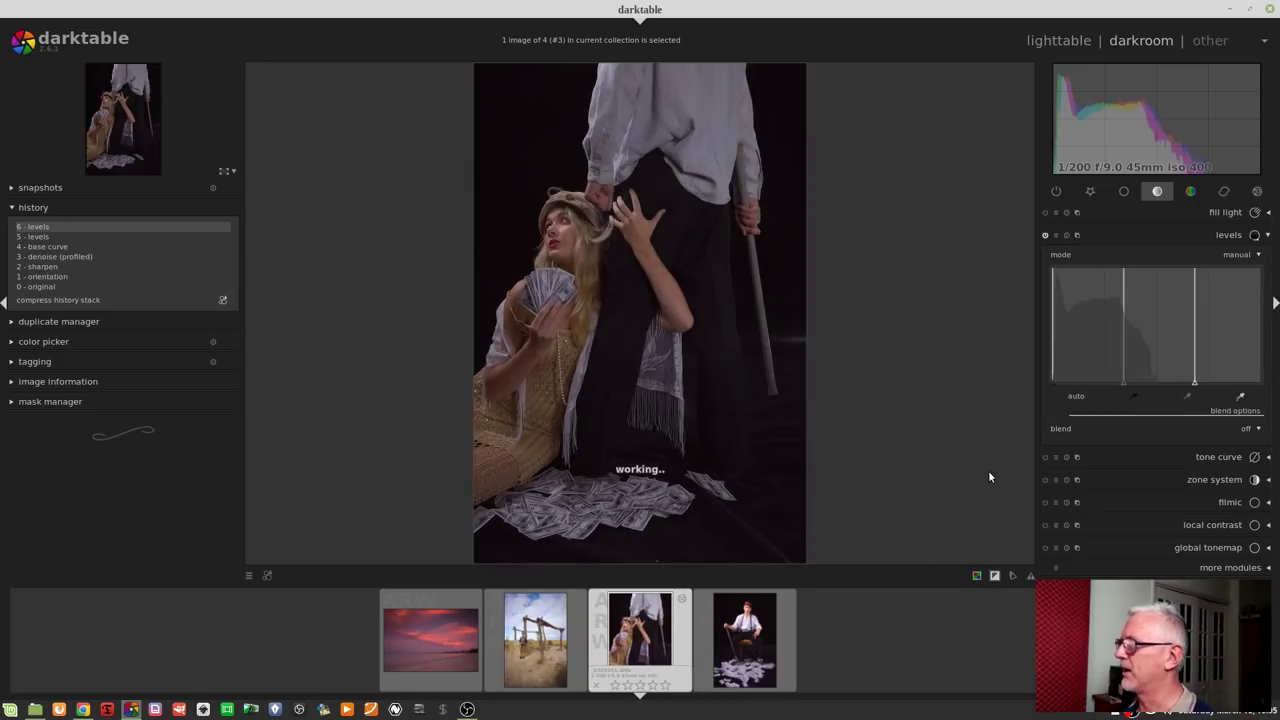
mouse_move(1193, 386)
left_mouse_down()
mouse_move(1154, 381)
mouse_move(1174, 383)
left_mouse_up()
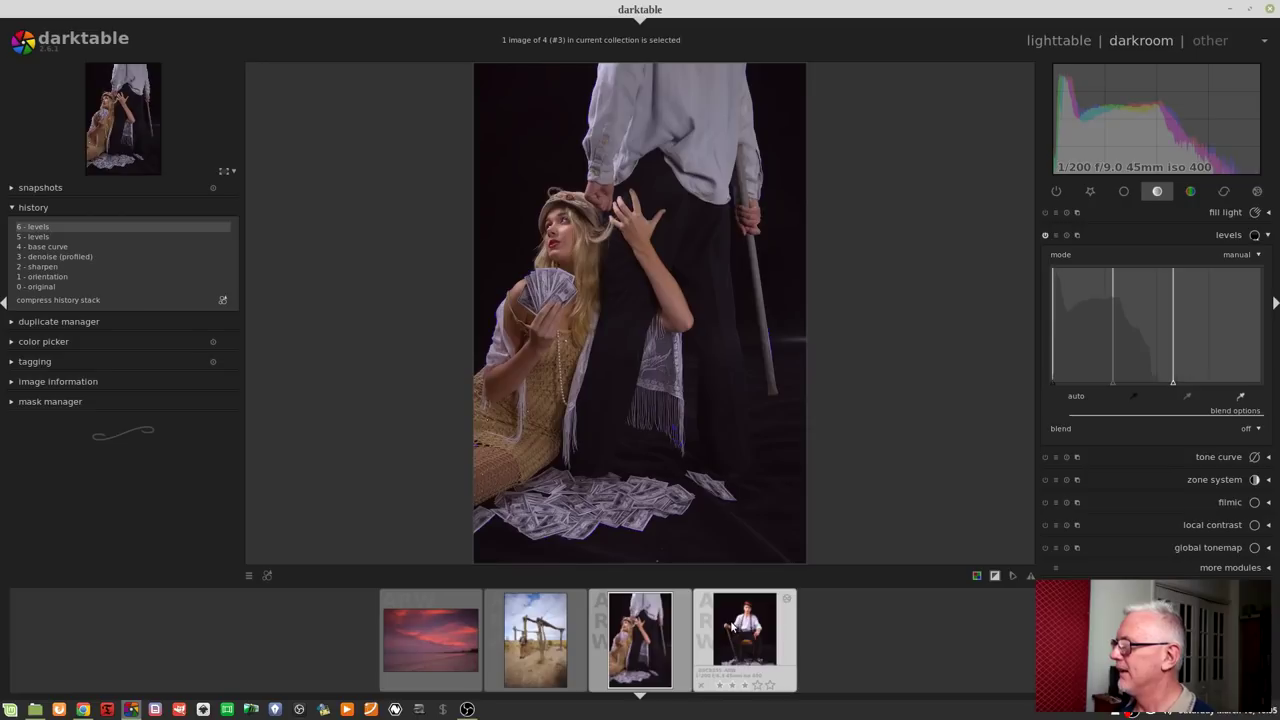
Step: Move to the seated-man photo, set levels to manual, and lower the white point slightly
key("space")
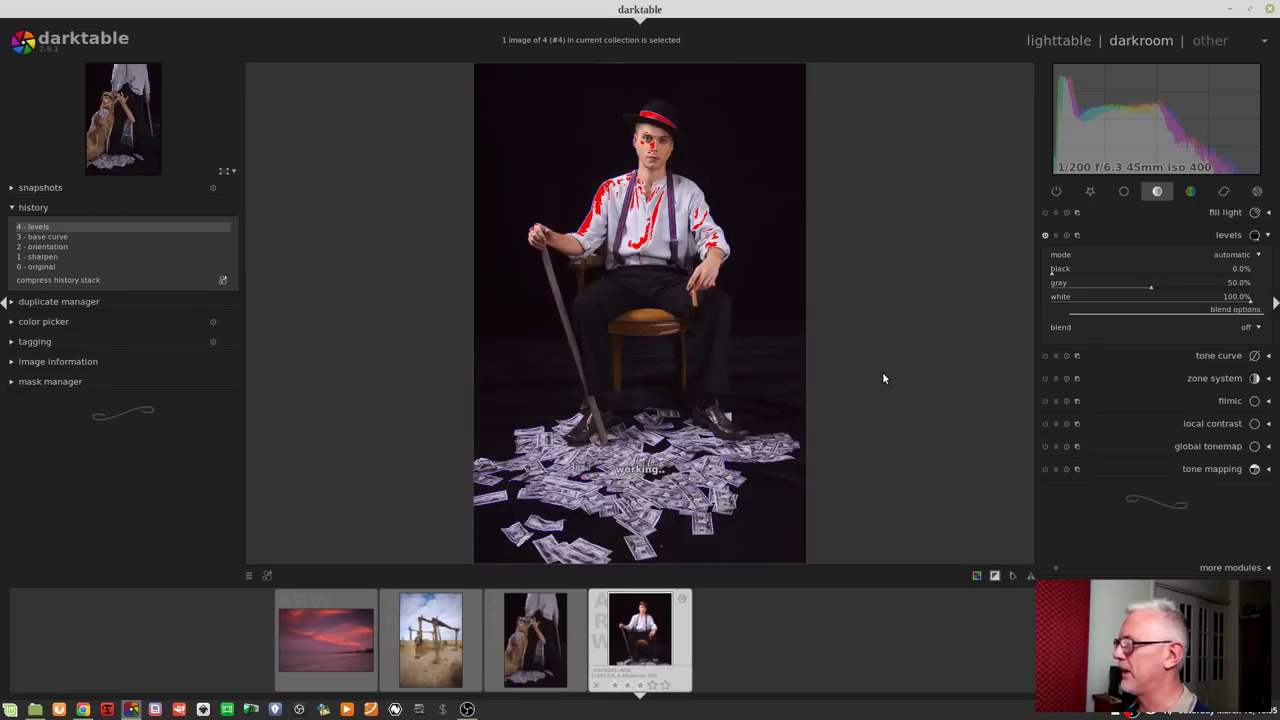
left_click(1066, 235)
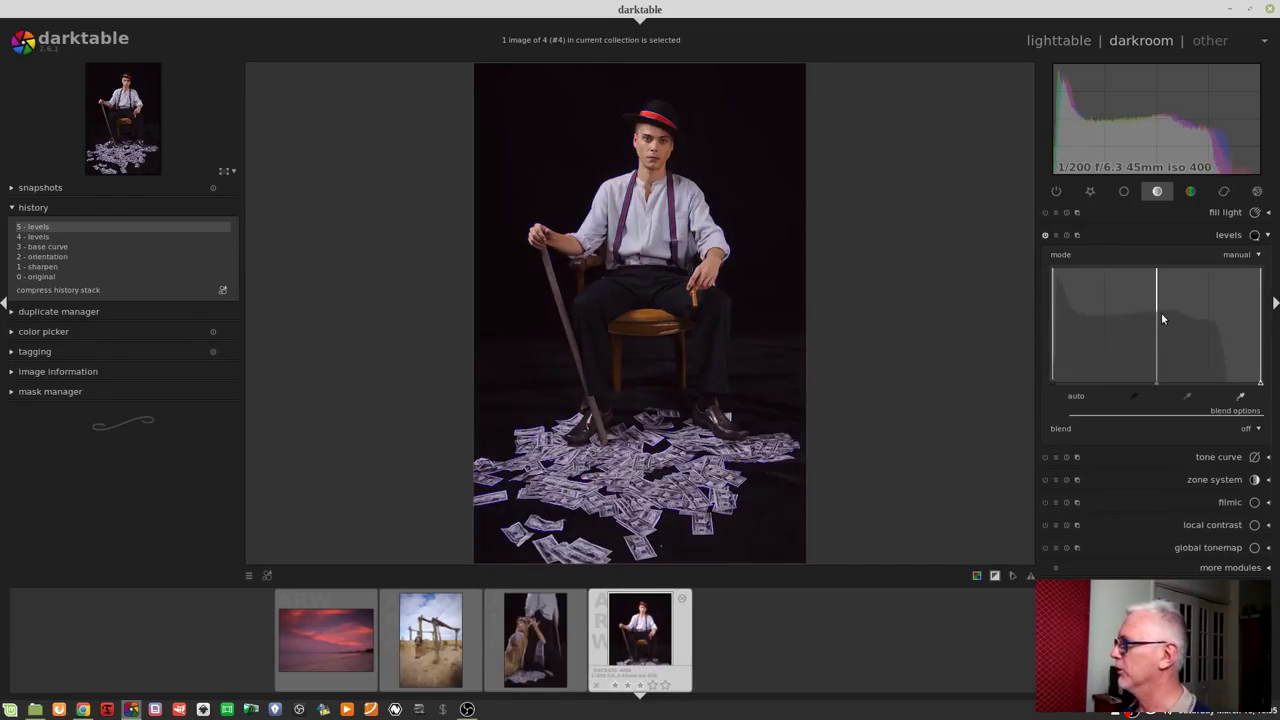
mouse_move(1258, 382)
left_mouse_down()
mouse_move(1225, 388)
mouse_move(1247, 386)
left_mouse_up()
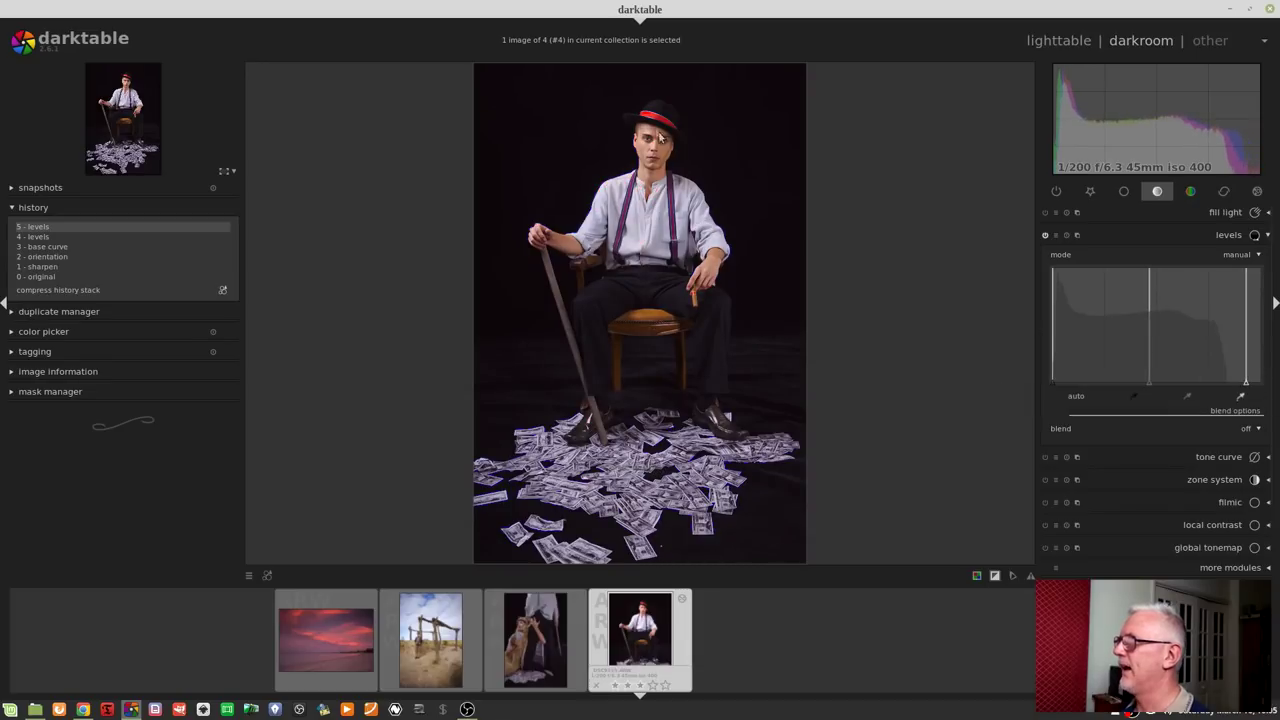
scroll(640, 125, "up", 3)
scroll(693, 203, "up", 2)
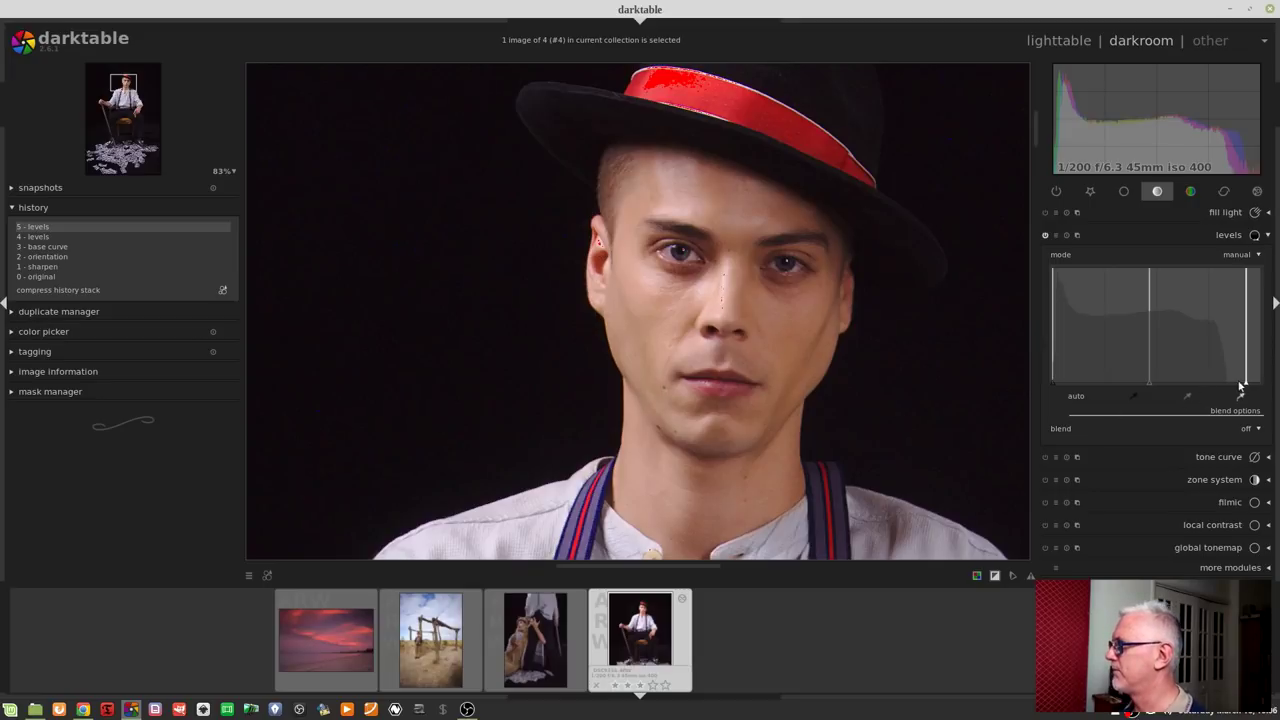
left_click_drag(1240, 386, 1236, 386)
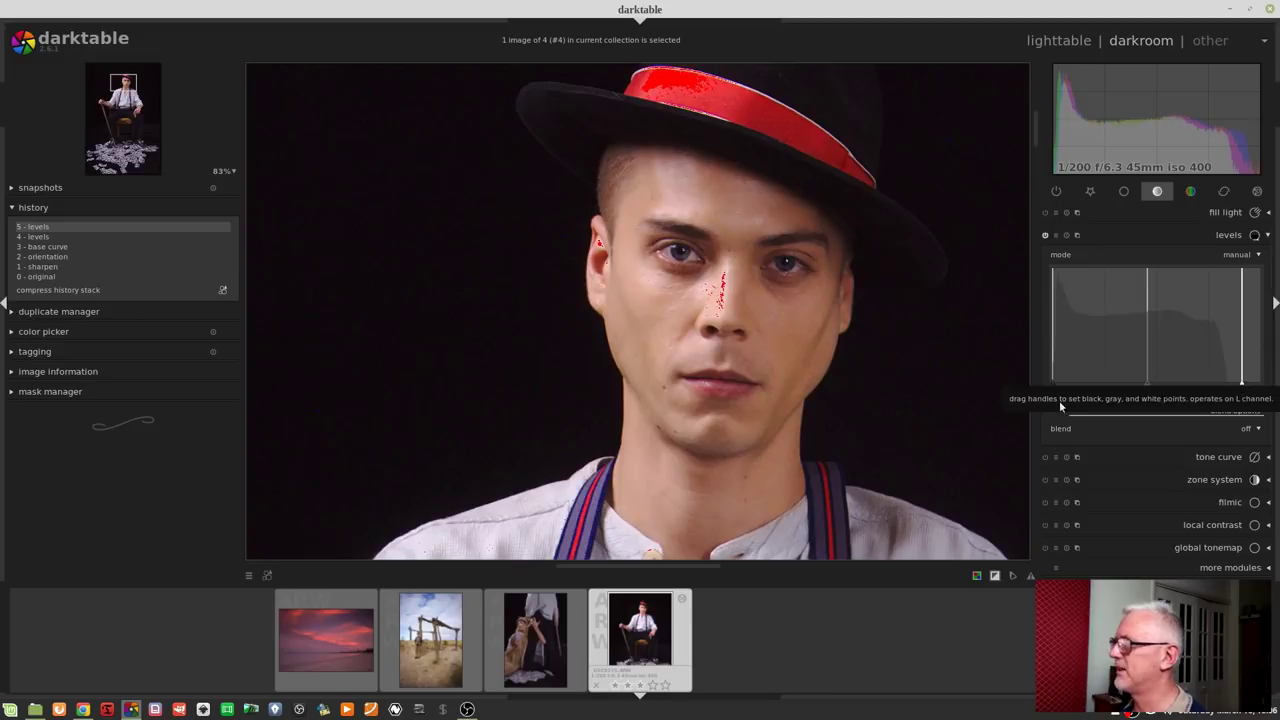
Step: Turn off the overexposure warning, zoom out to fit, and apply auto levels
left_click(994, 577)
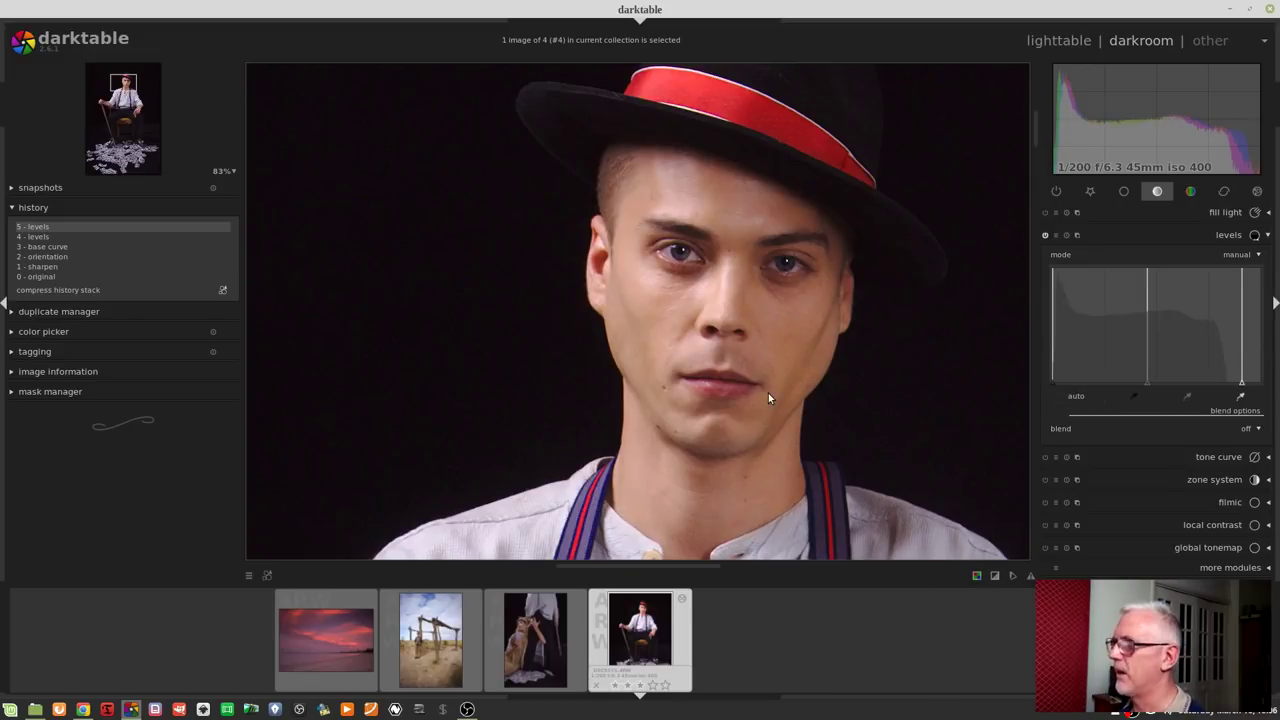
scroll(658, 313, "down", 3)
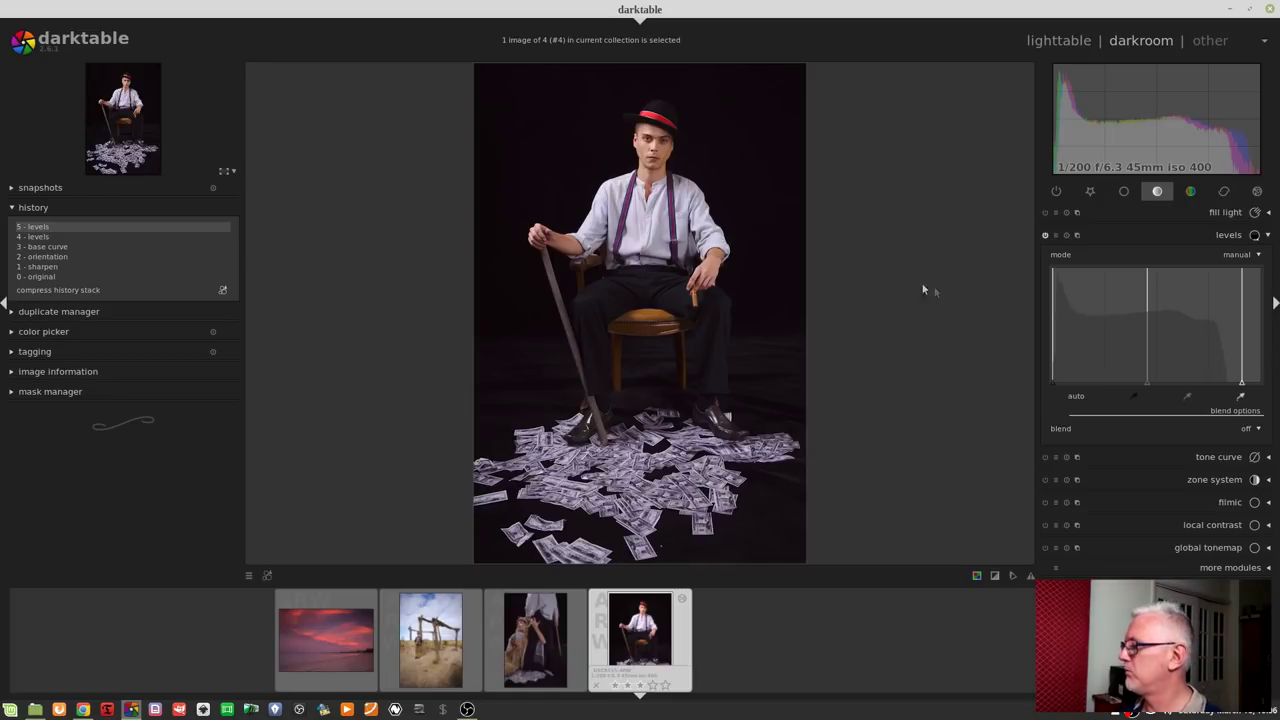
left_click(1078, 398)
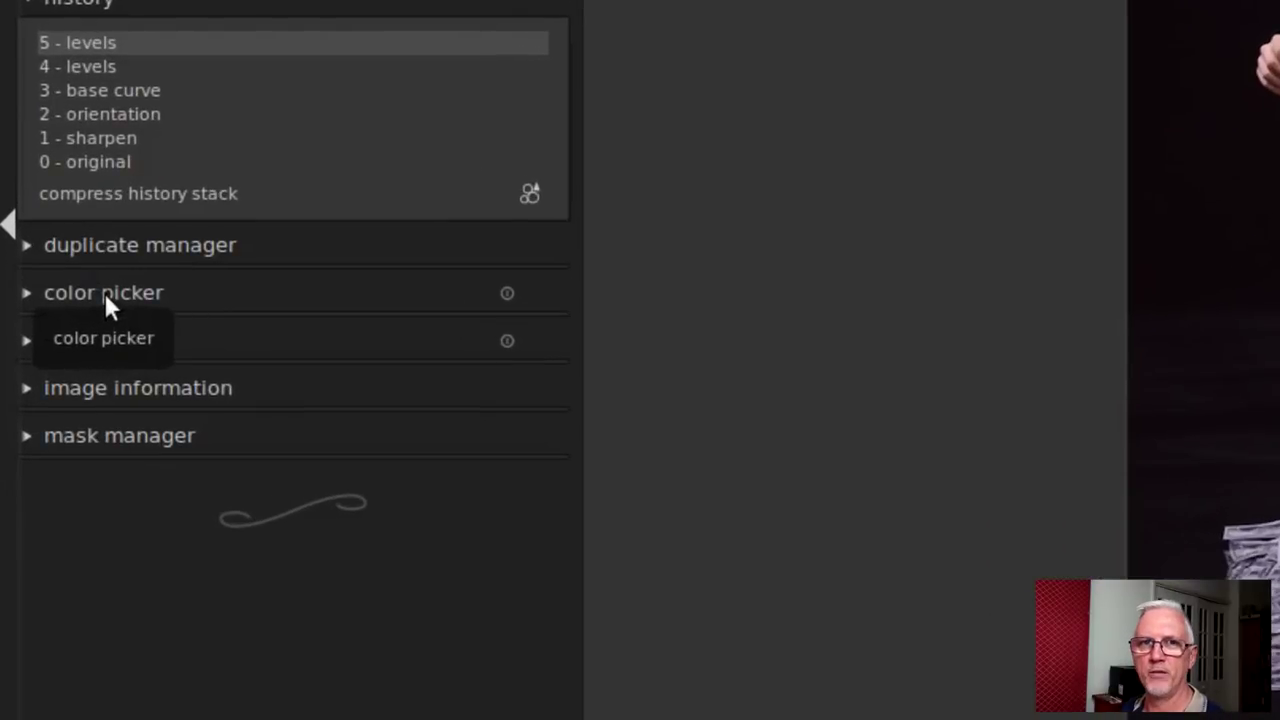
Step: Expand the colour picker, switch its mode from point to area, and start sampling the portrait
left_click(43, 336)
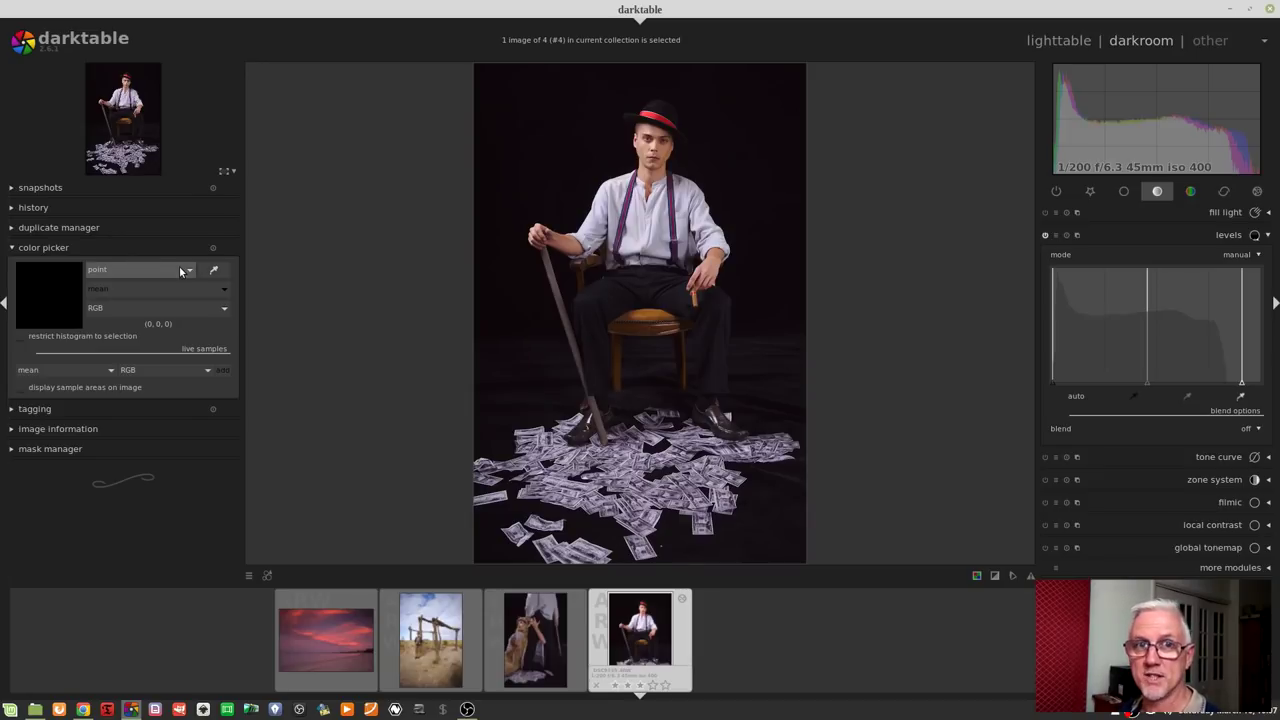
left_click(181, 271)
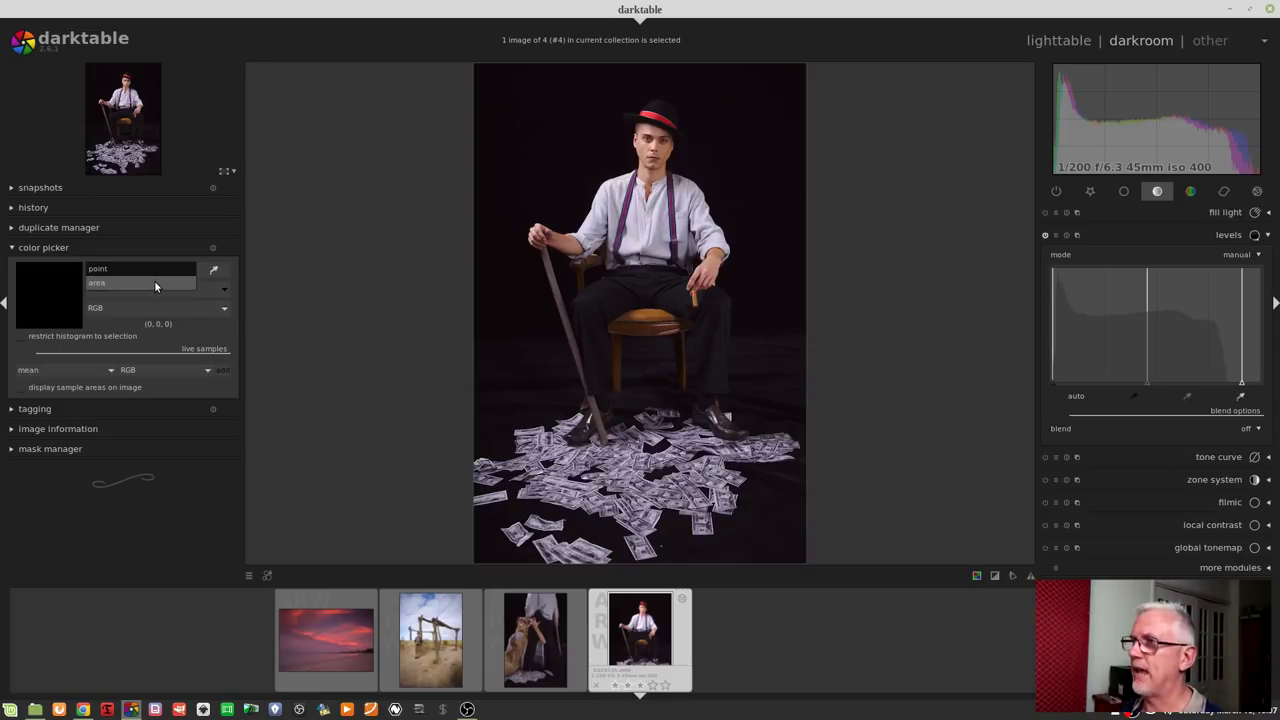
left_click(155, 285)
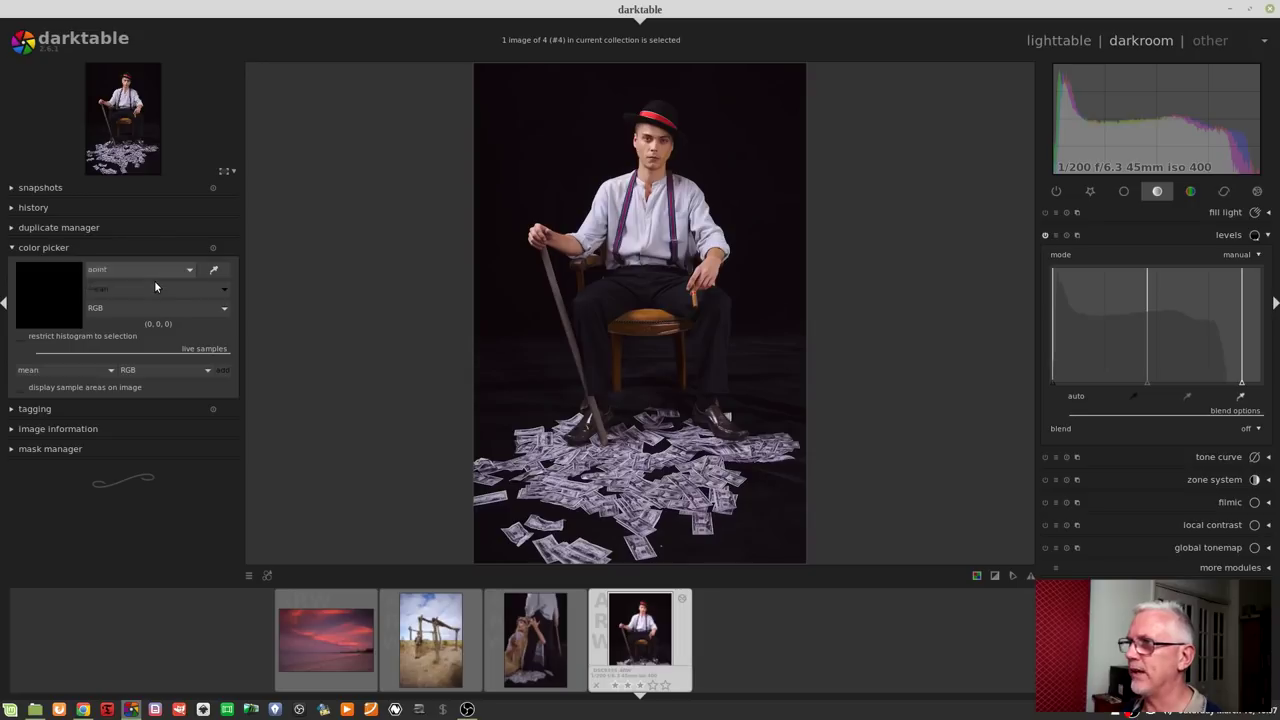
left_click(214, 272)
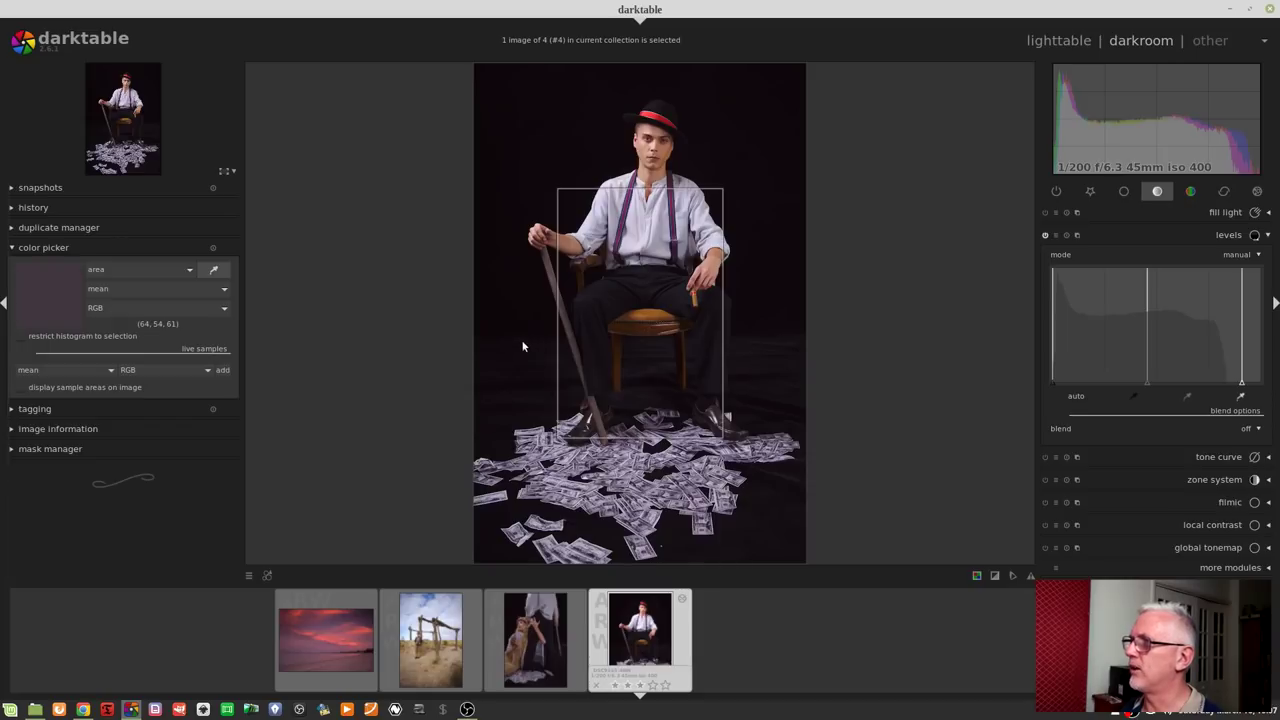
Step: Sample a tiny area of dark background left of the chair, reading 12, 5, 8
left_click_drag(522, 346, 542, 365)
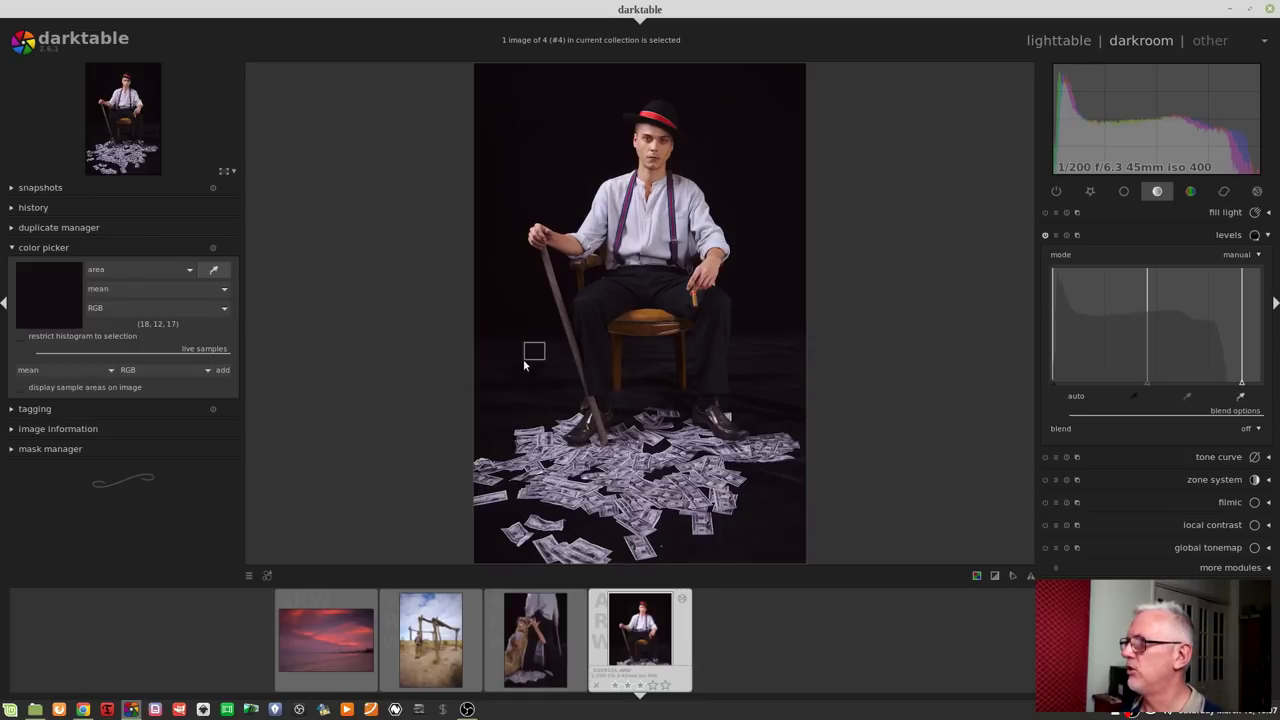
left_click_drag(492, 295, 482, 310)
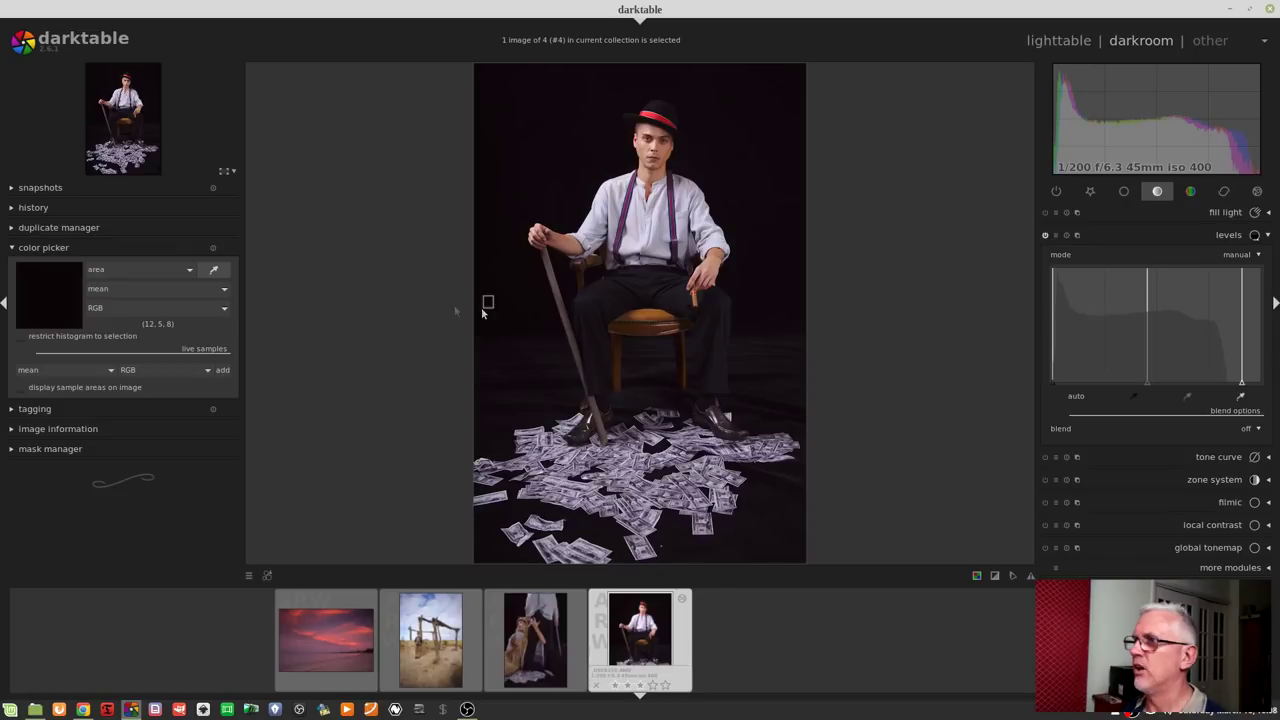
left_click(182, 287)
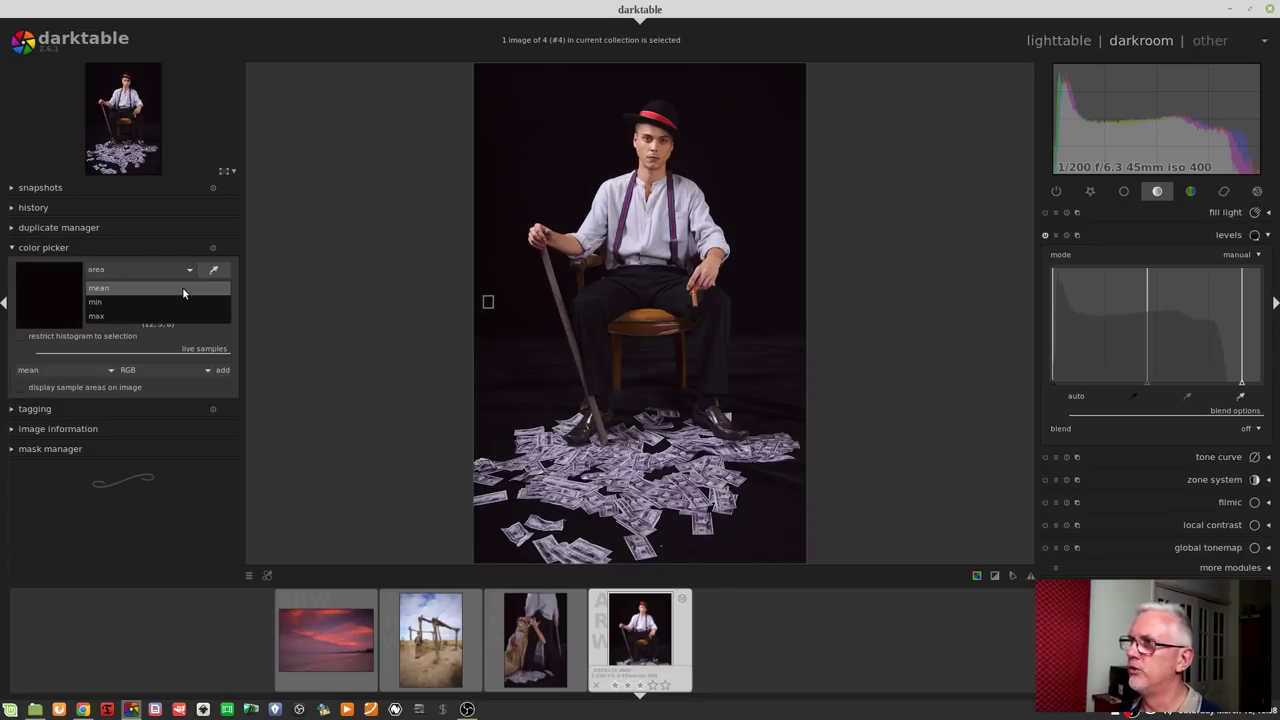
Step: Keep the mean statistic and switch the readout from RGB to Lab (1.855, 2.242, -0.450)
left_click(128, 294)
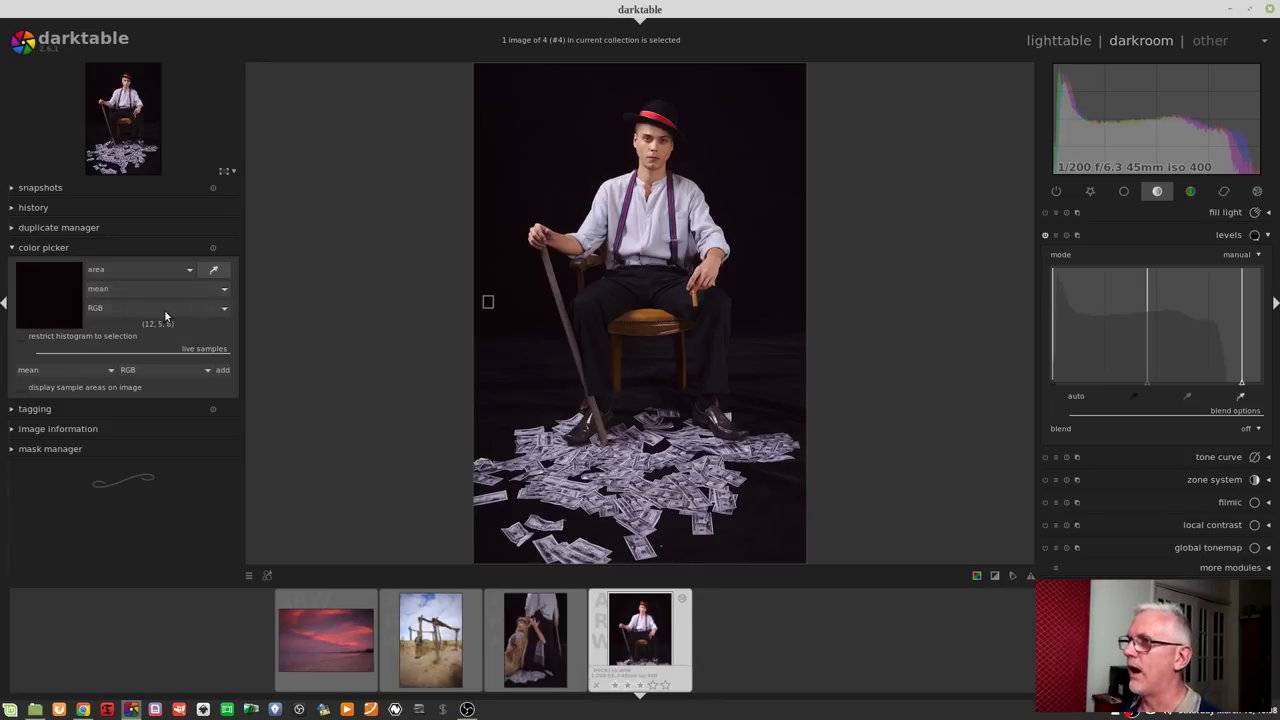
left_click(164, 309)
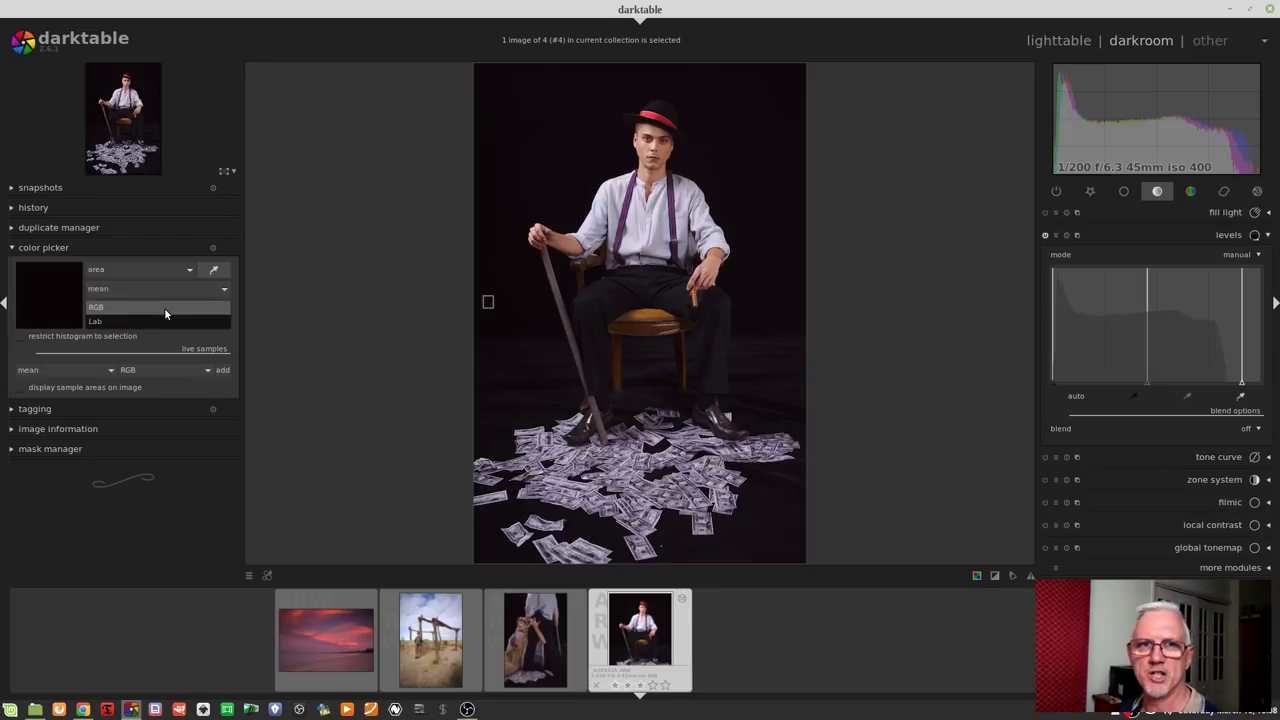
left_click(160, 320)
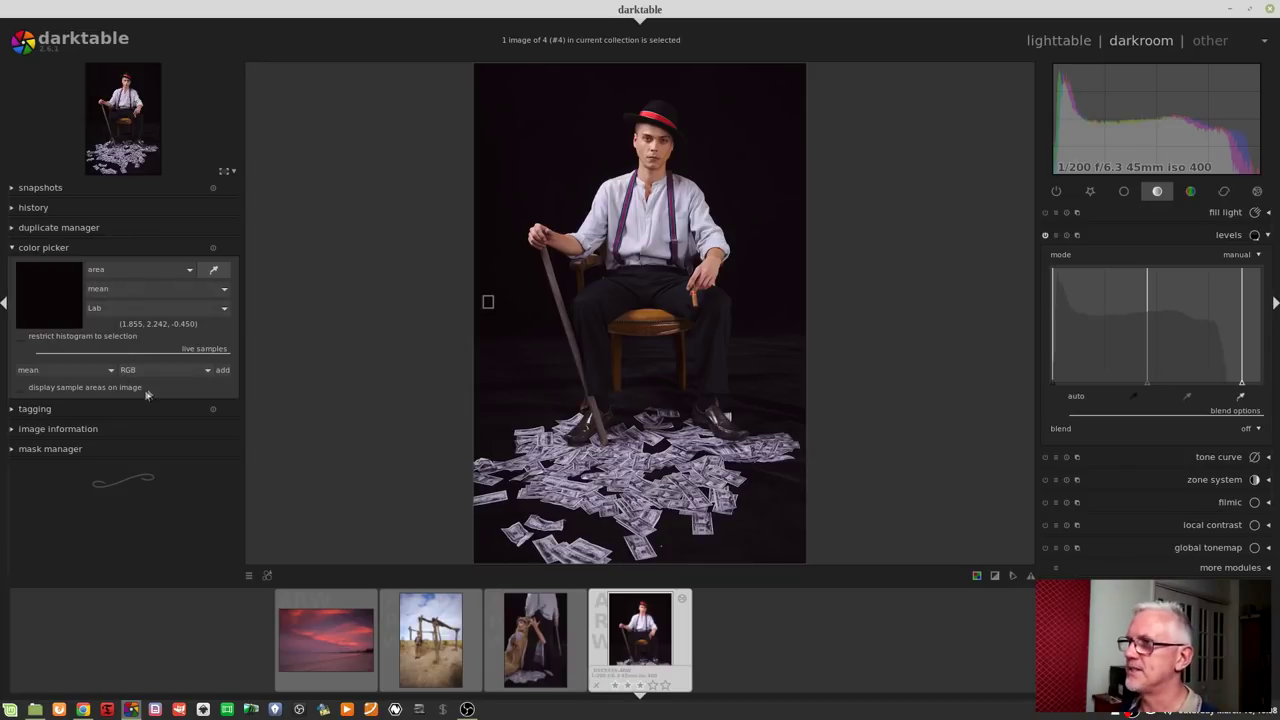
Step: Add RGB live samples of the background and white shirt, then delete both
left_click(222, 370)
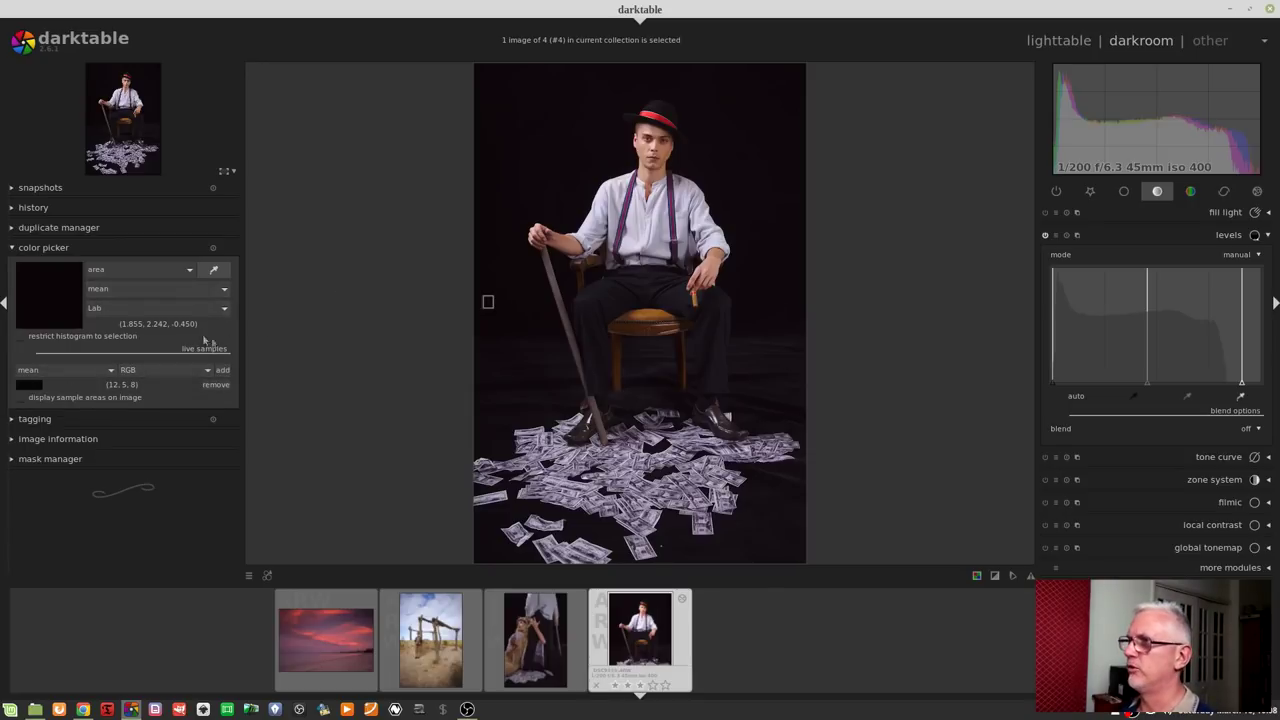
left_click(634, 246)
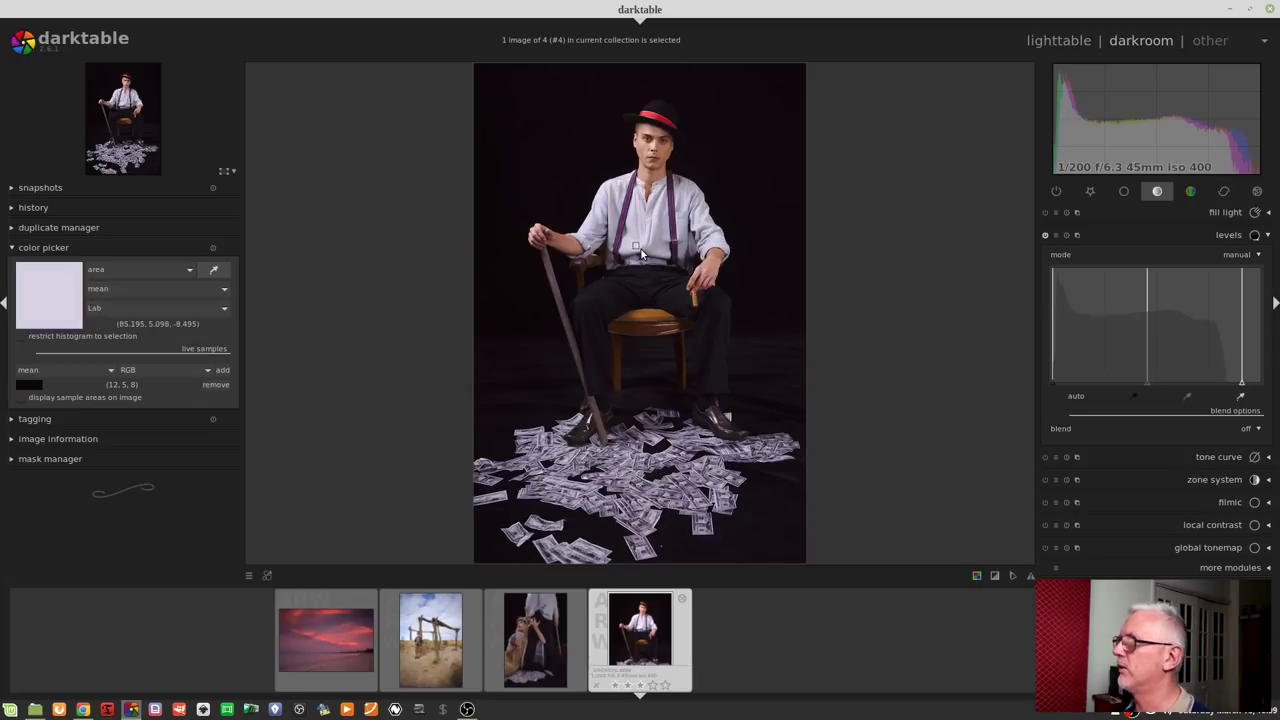
left_click(223, 370)
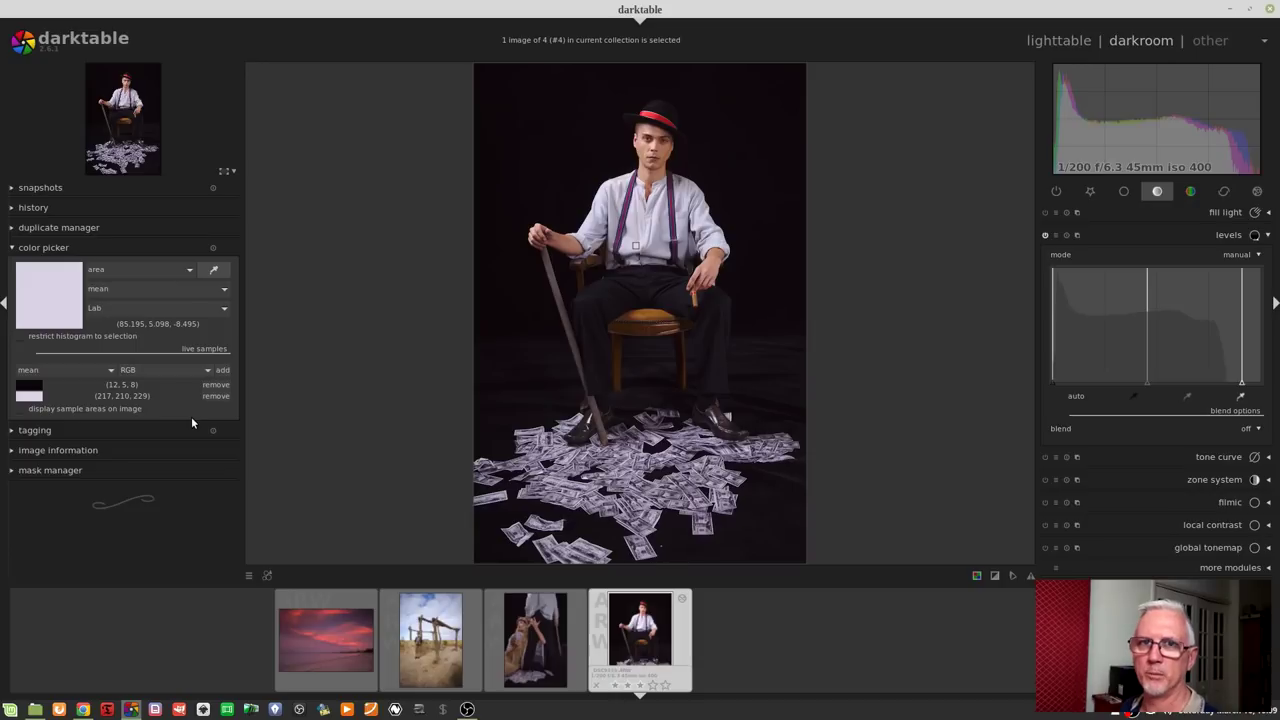
left_click(215, 385)
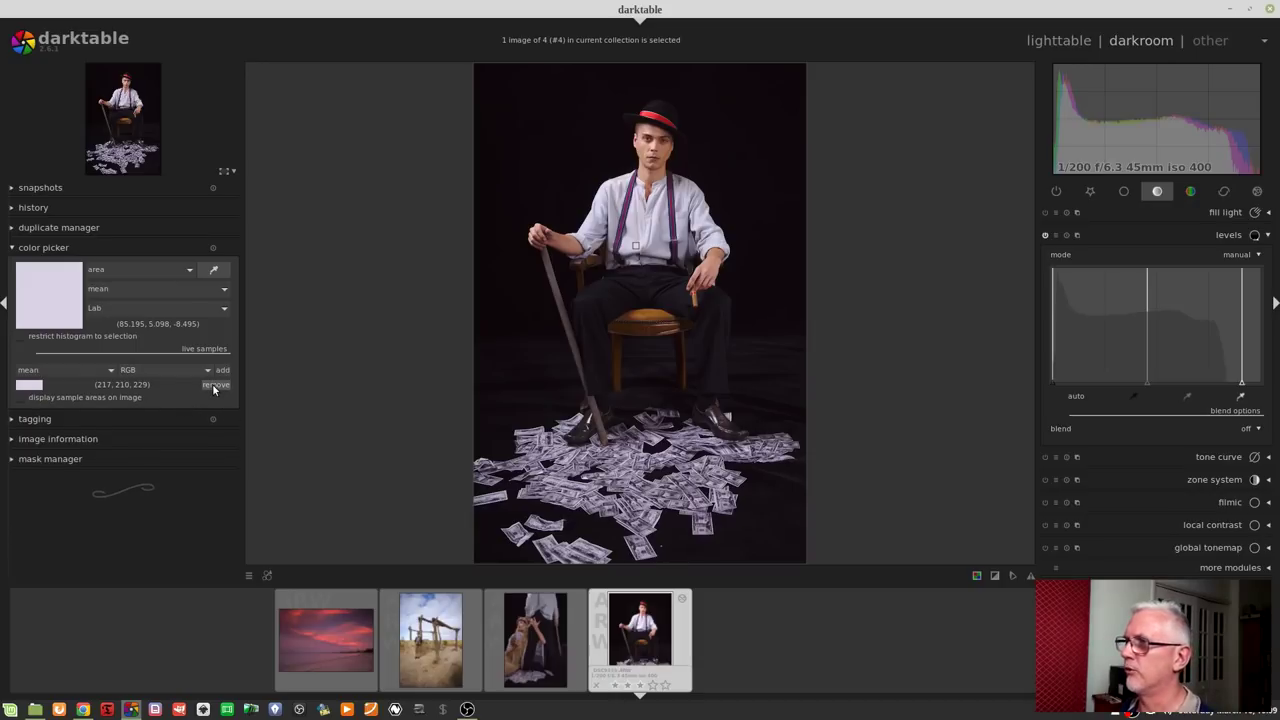
left_click(214, 385)
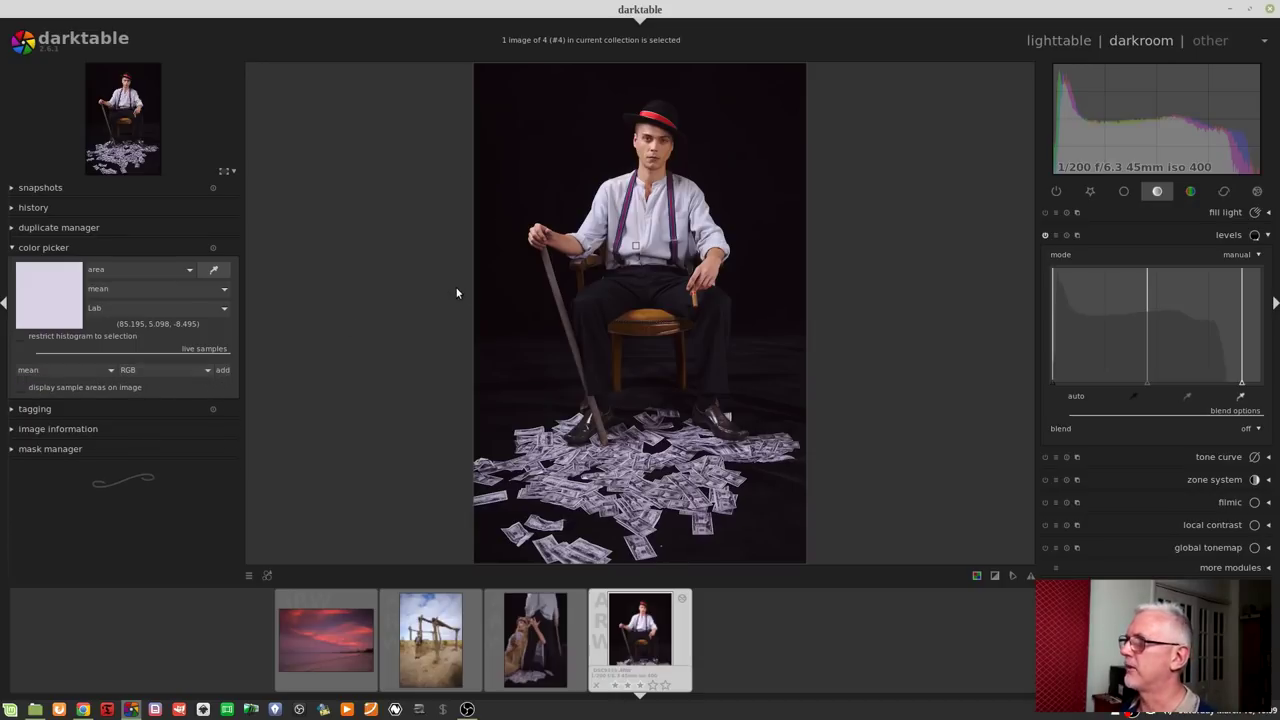
Step: Add Lab live samples of the background (1.998, 2.882, -0.221) and shirt (87.756, 5.494, -9.912)
left_click(485, 300)
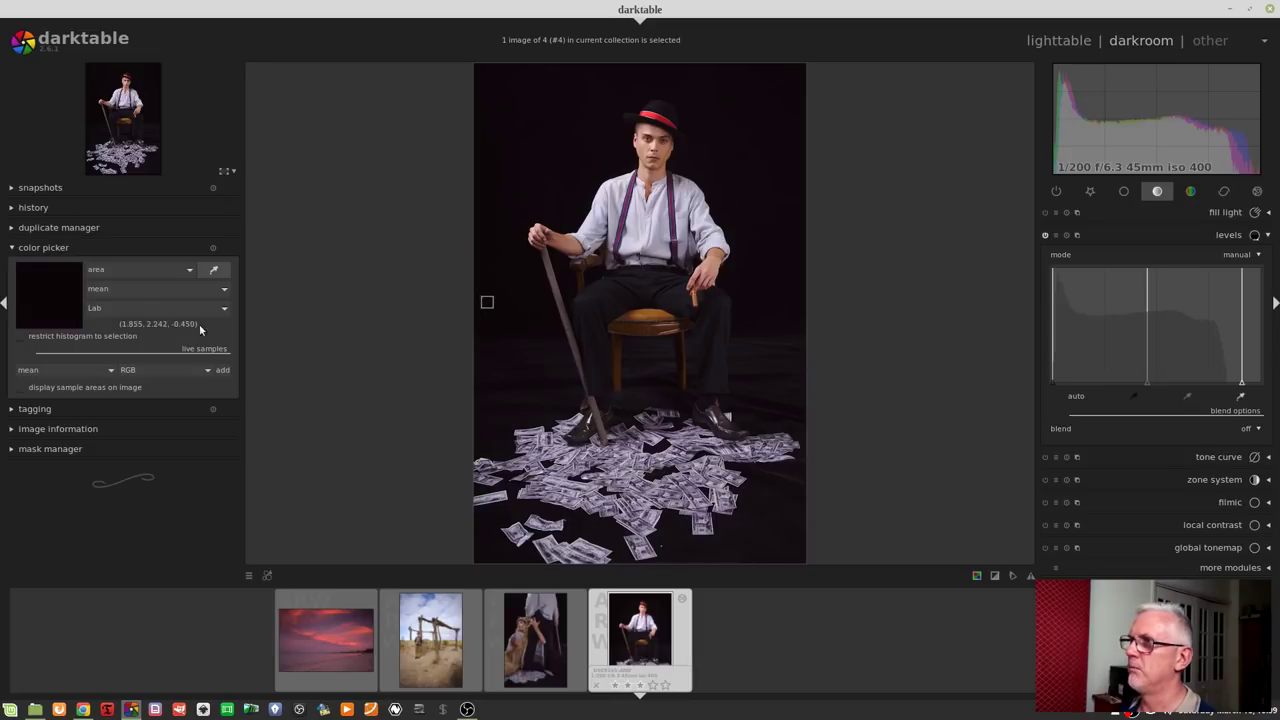
left_click(132, 370)
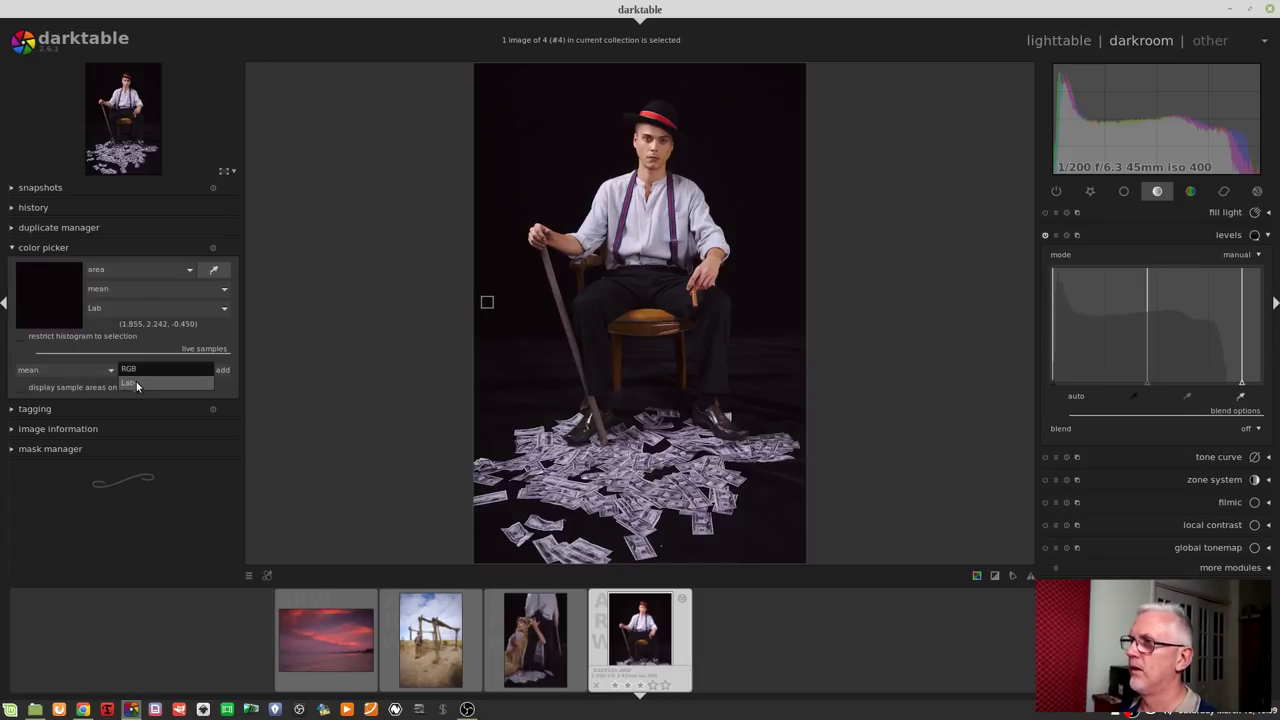
left_click(141, 386)
left_click(223, 370)
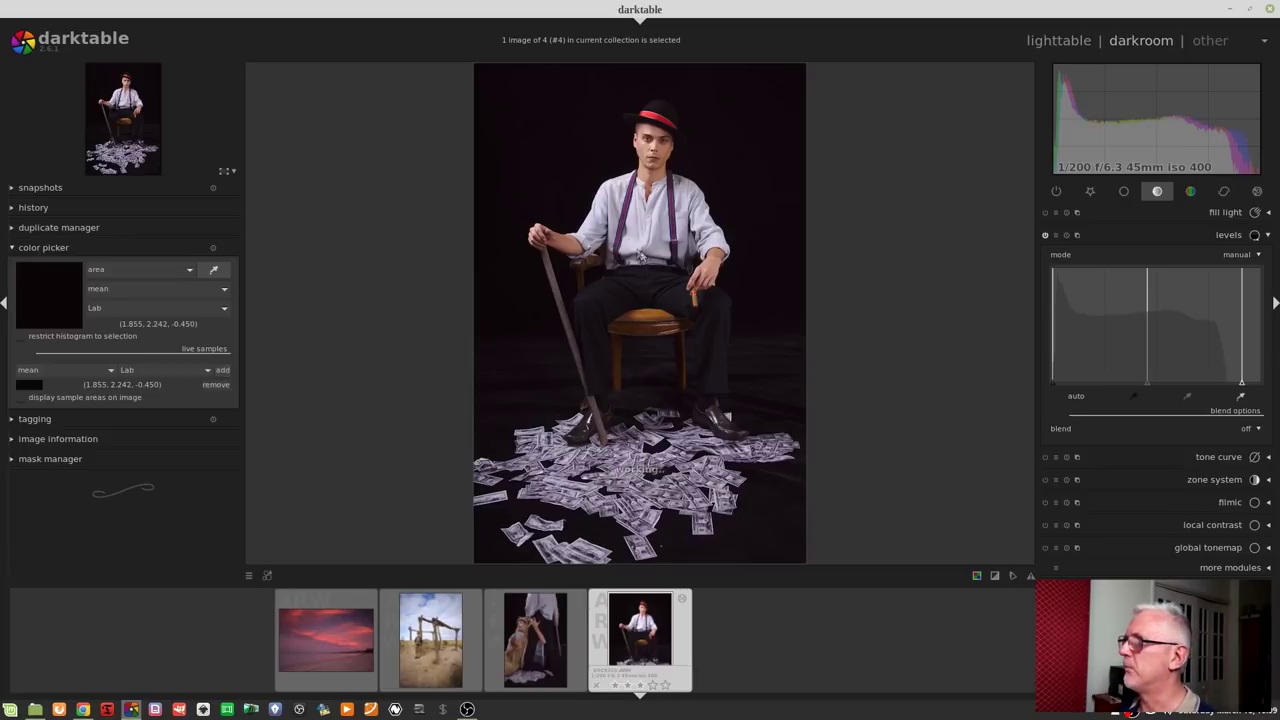
left_click_drag(629, 246, 642, 257)
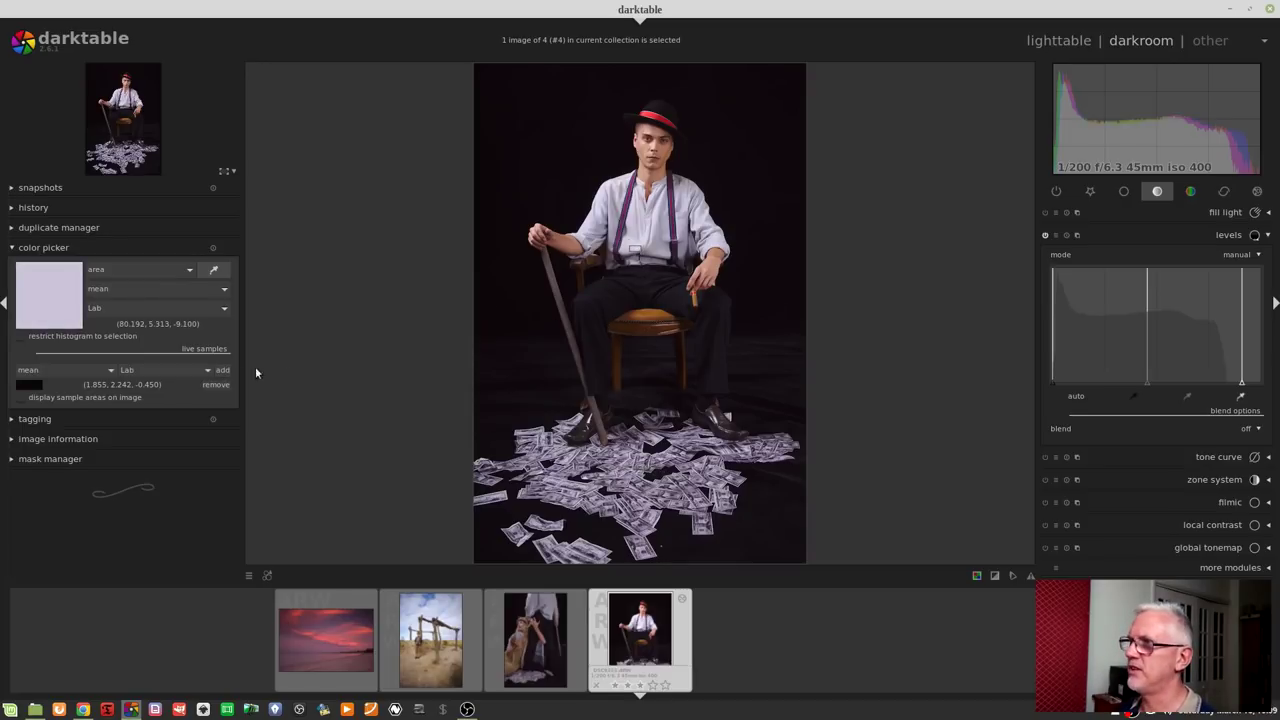
left_click(223, 370)
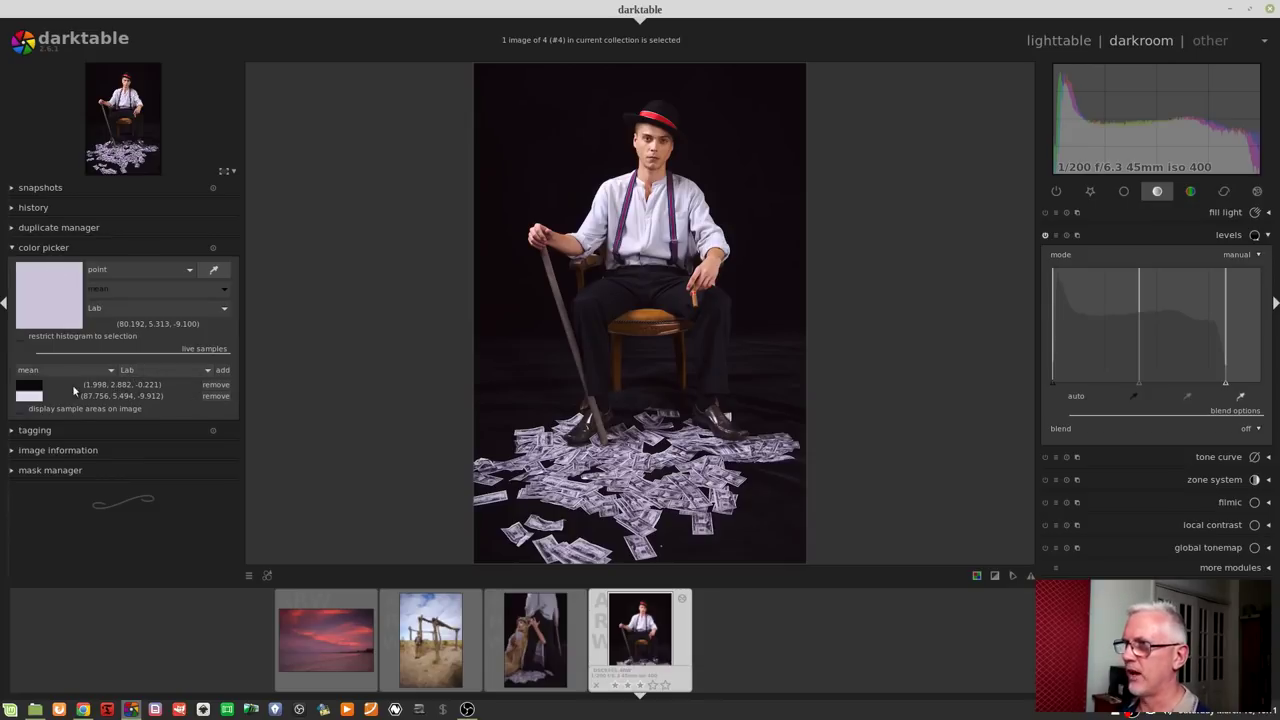
Step: Enable 'display sample areas on image' and nudge the levels black and white handles slightly right
left_click(22, 411)
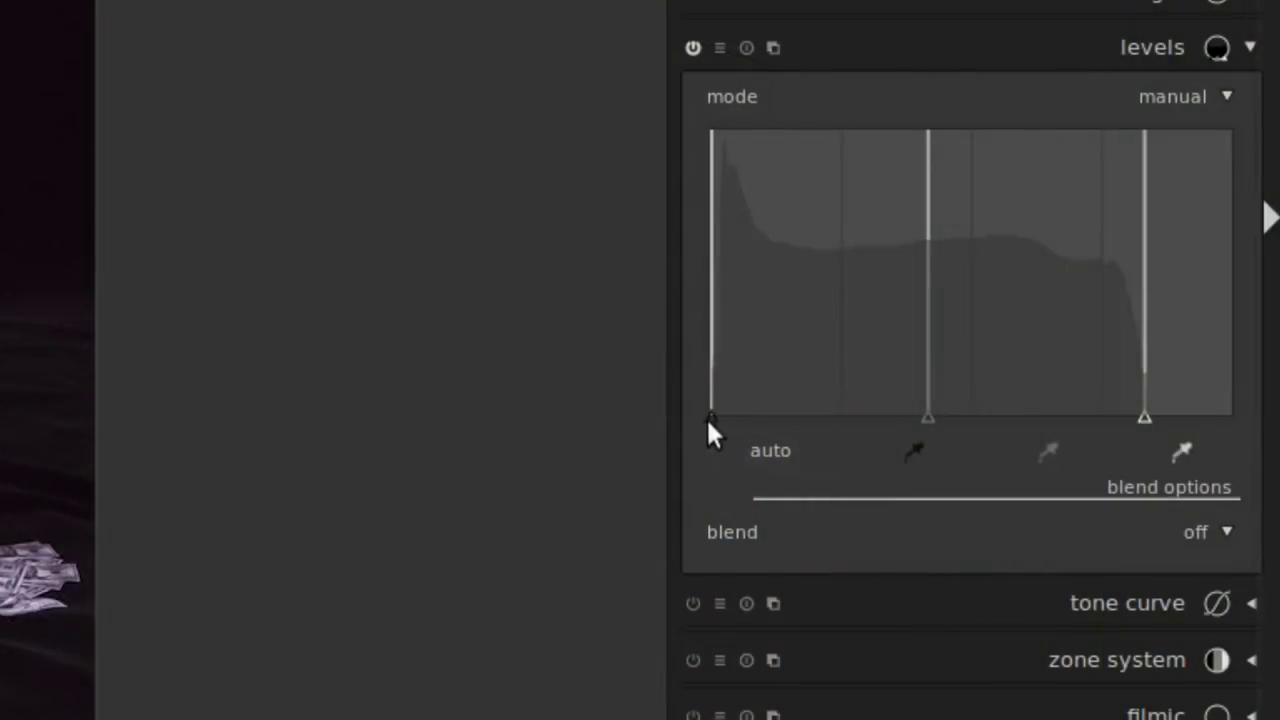
left_click_drag(711, 414, 714, 417)
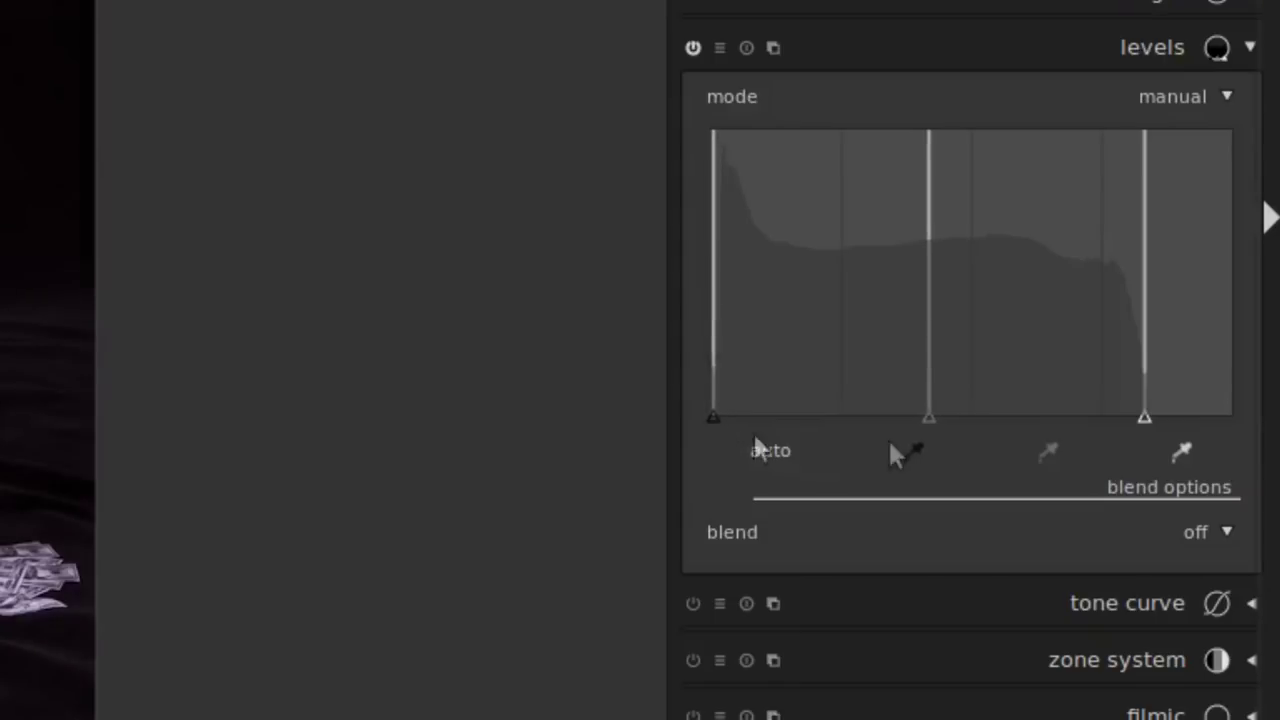
left_click_drag(1141, 418, 1153, 418)
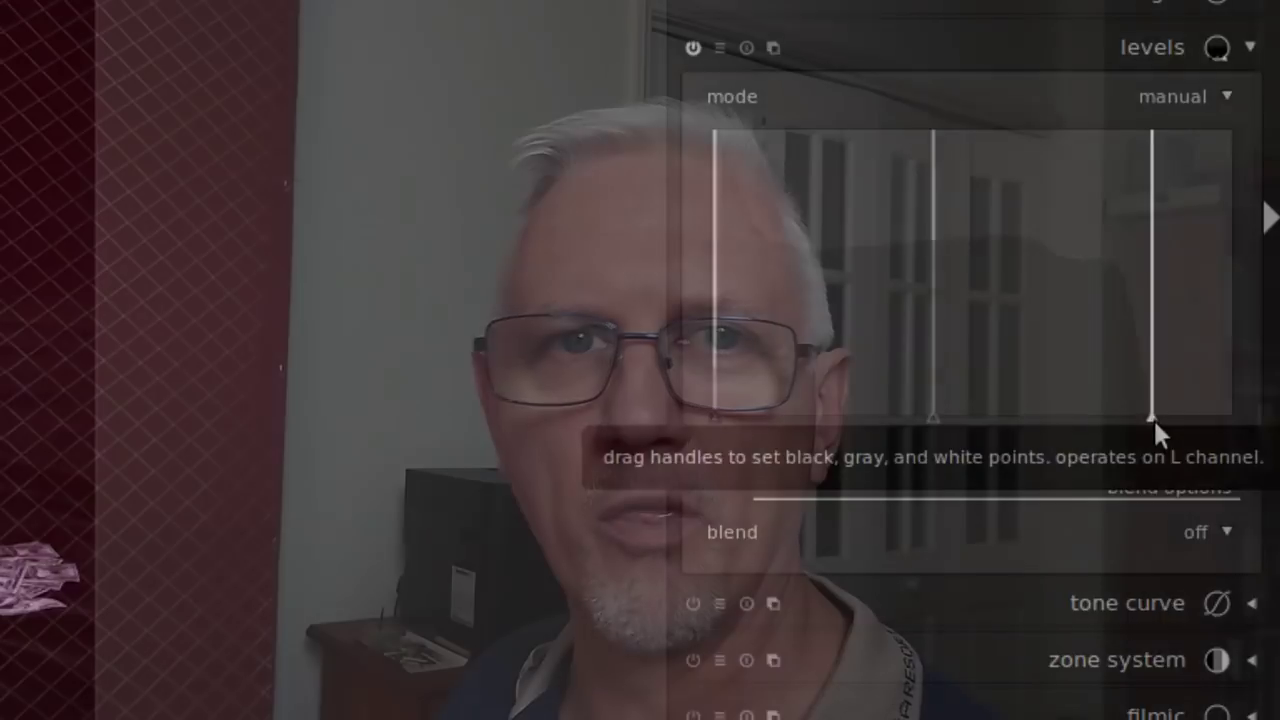